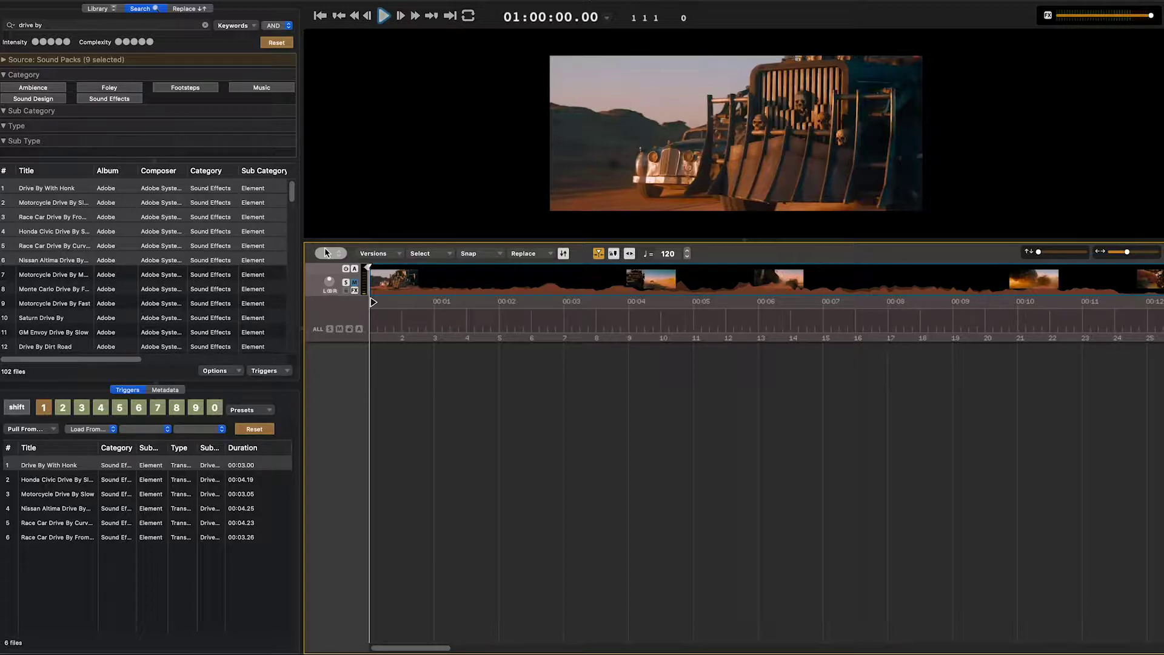
Add drone and background bed tracks, switch the first to the pitched Place of Skulls drone, and play
key("d")
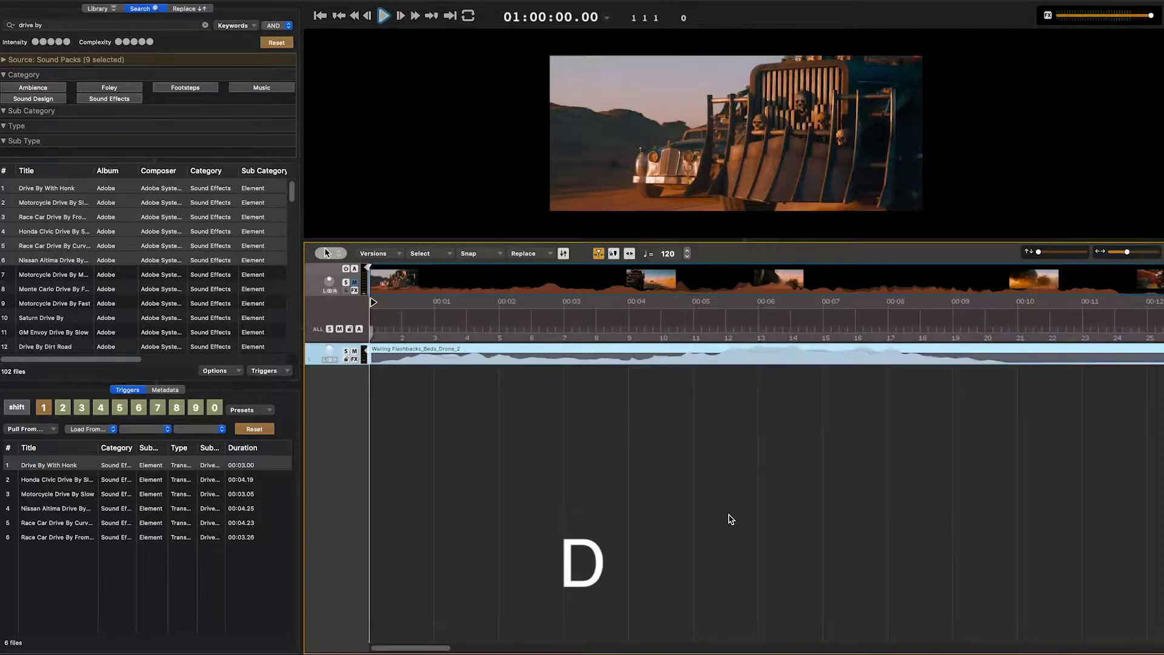
key("b")
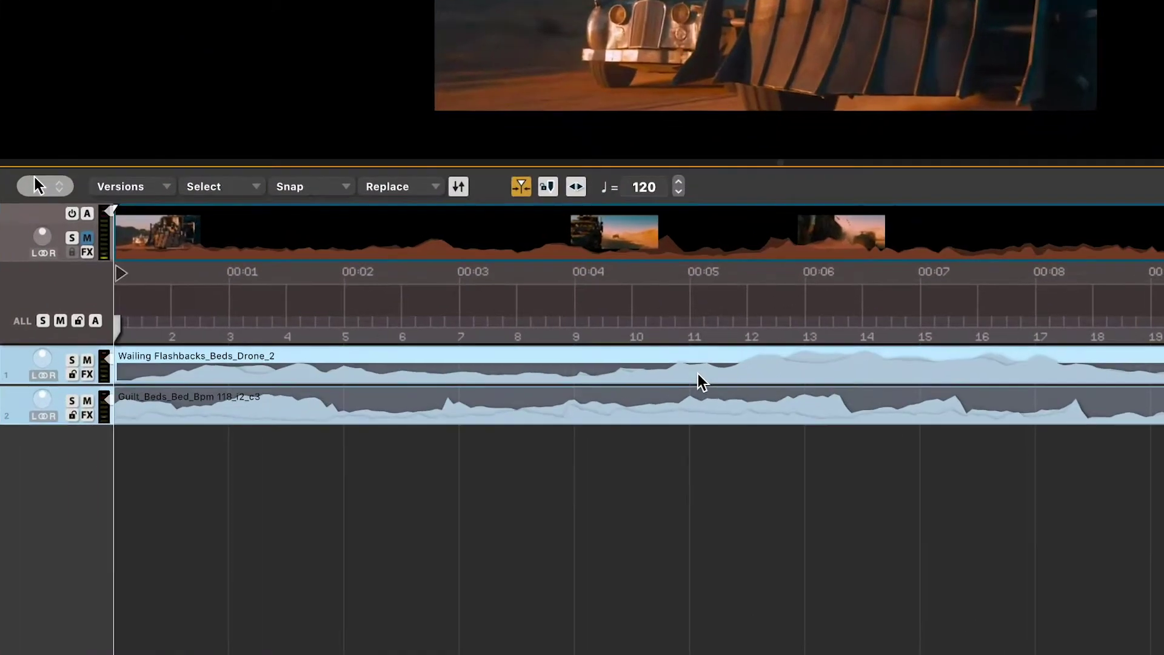
key("super+Down")
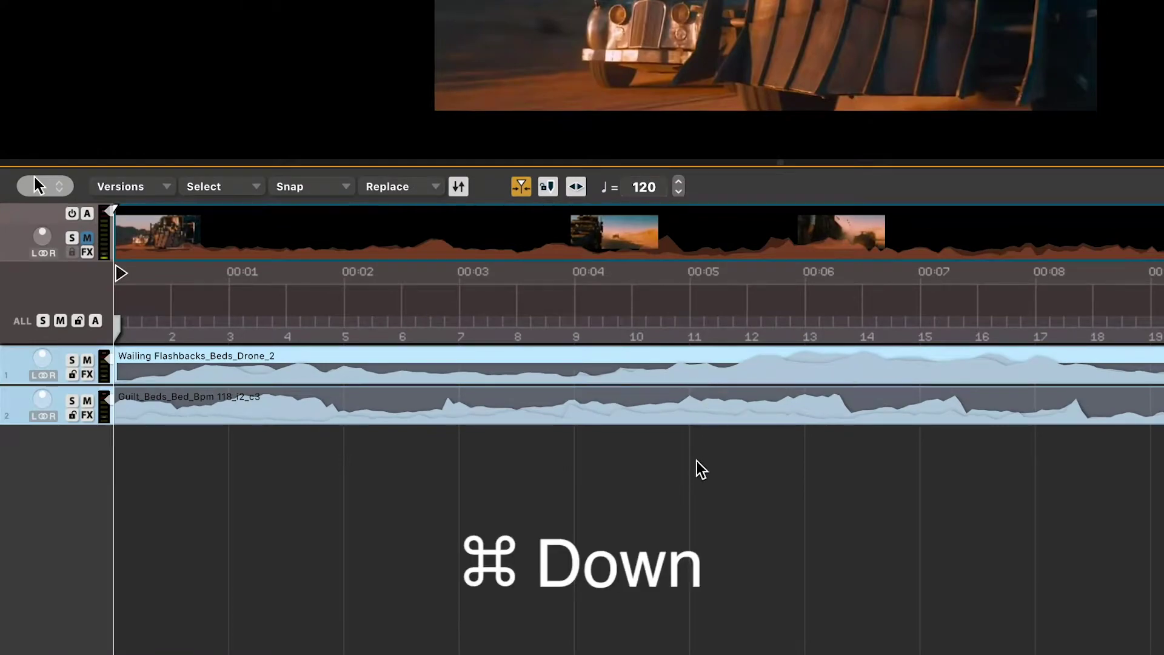
key("super+Down")
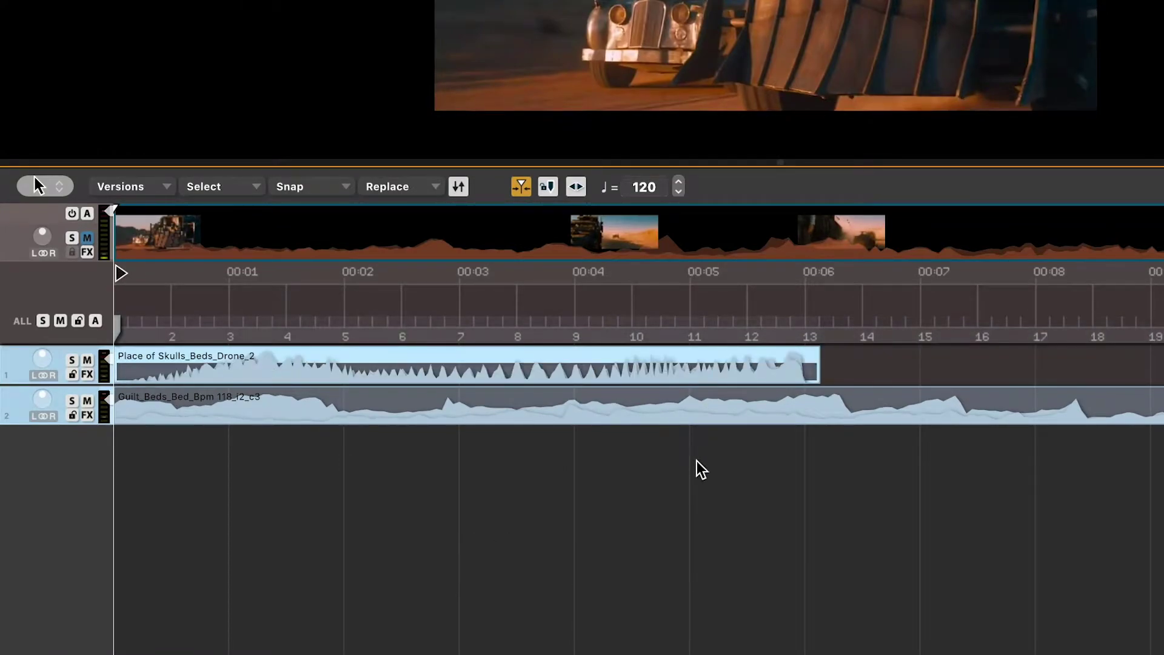
key("super+Up")
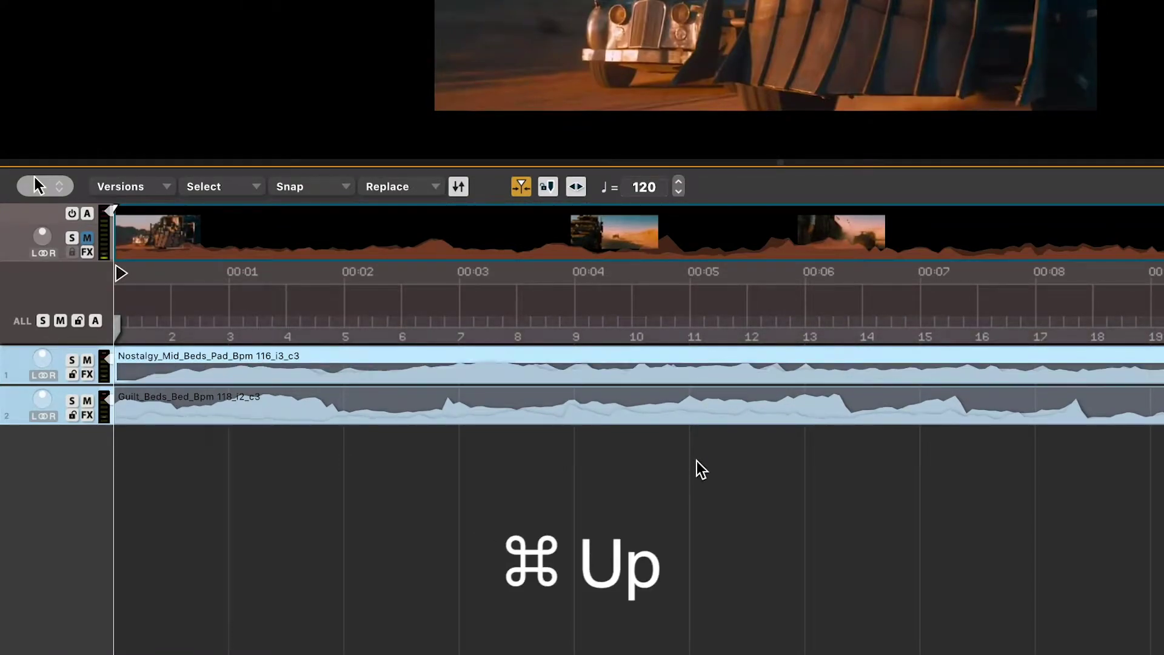
key("super+Up")
key("space")
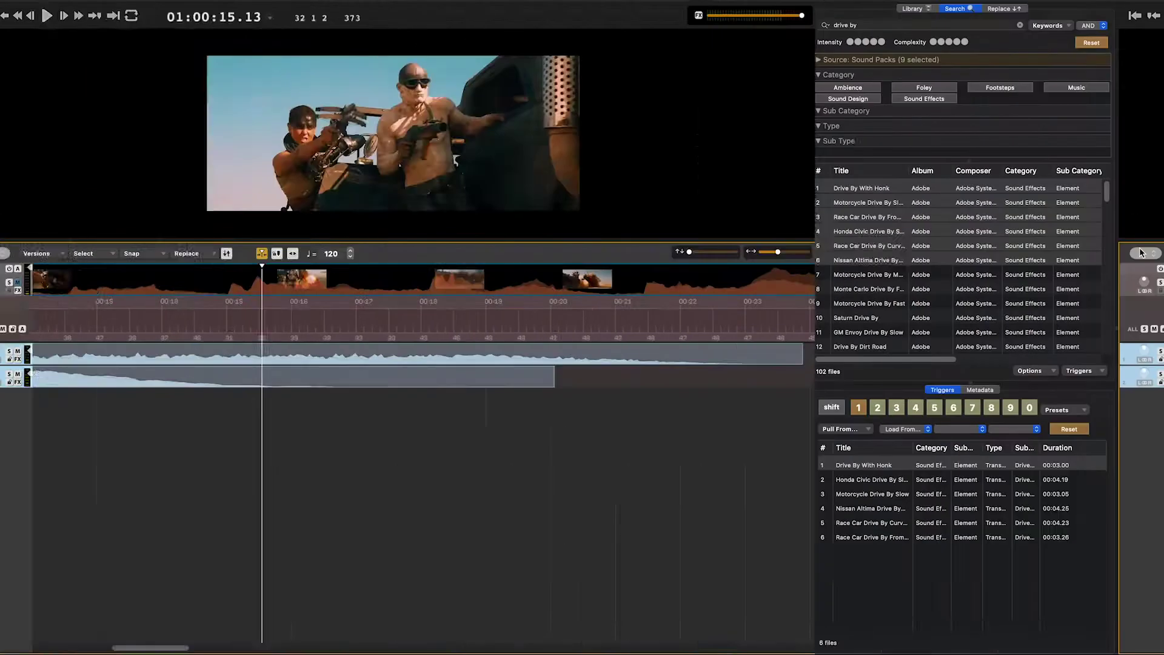
Clear the drive-by search, step the playhead back, and filter the library to intensity 4 (3366 files)
left_click(1141, 252)
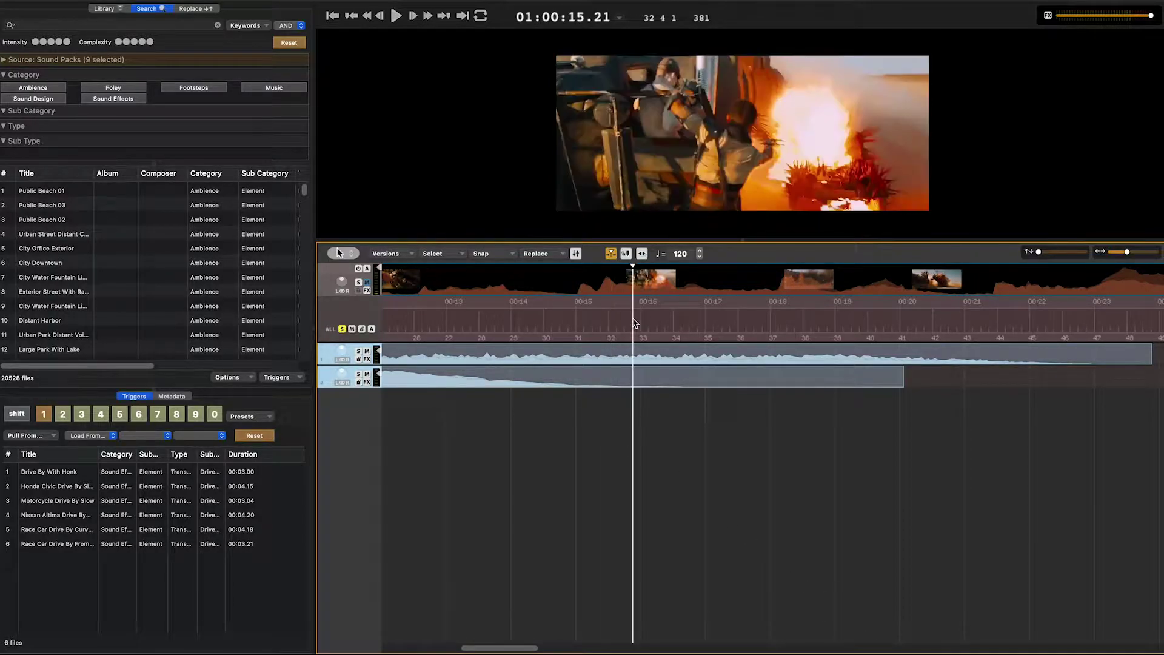
key("Left")
key("Left")
key("Left")
key("Left")
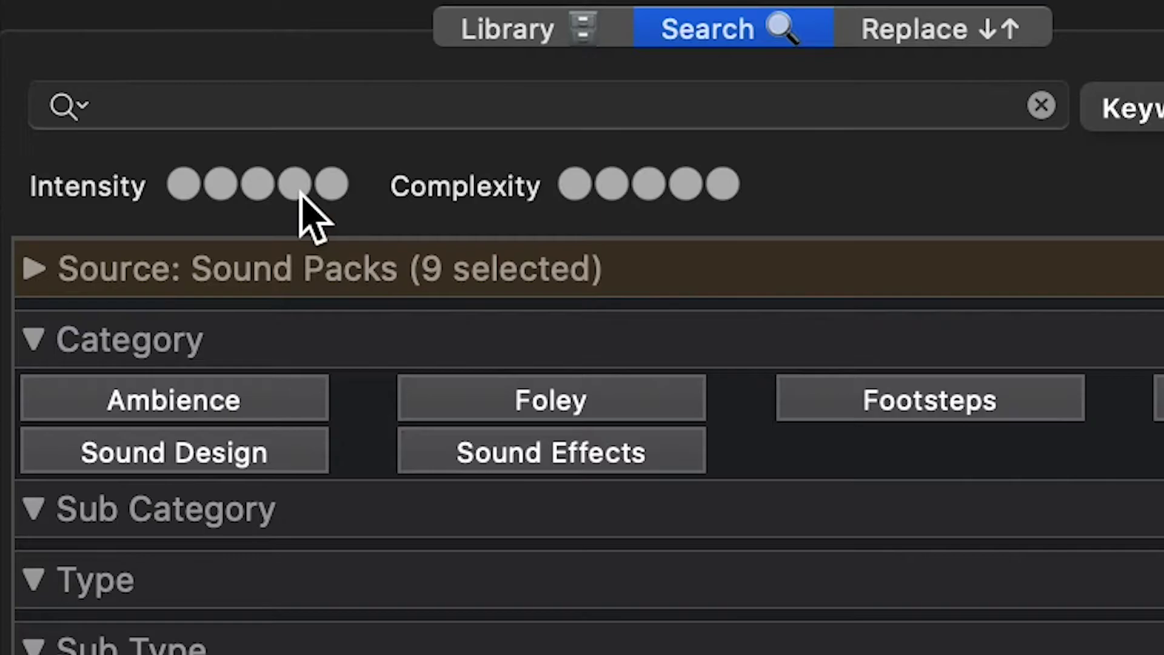
left_click(59, 43)
left_click(331, 187)
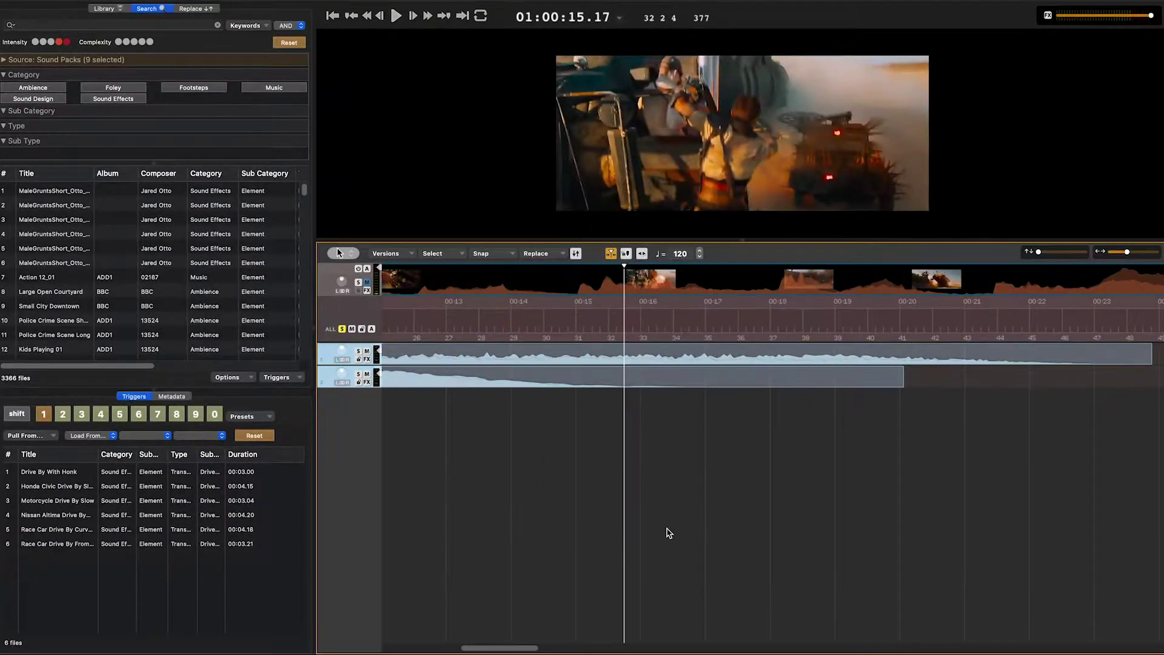
Add two risers ending at the playhead and two hits on the explosion, then replay
key("r")
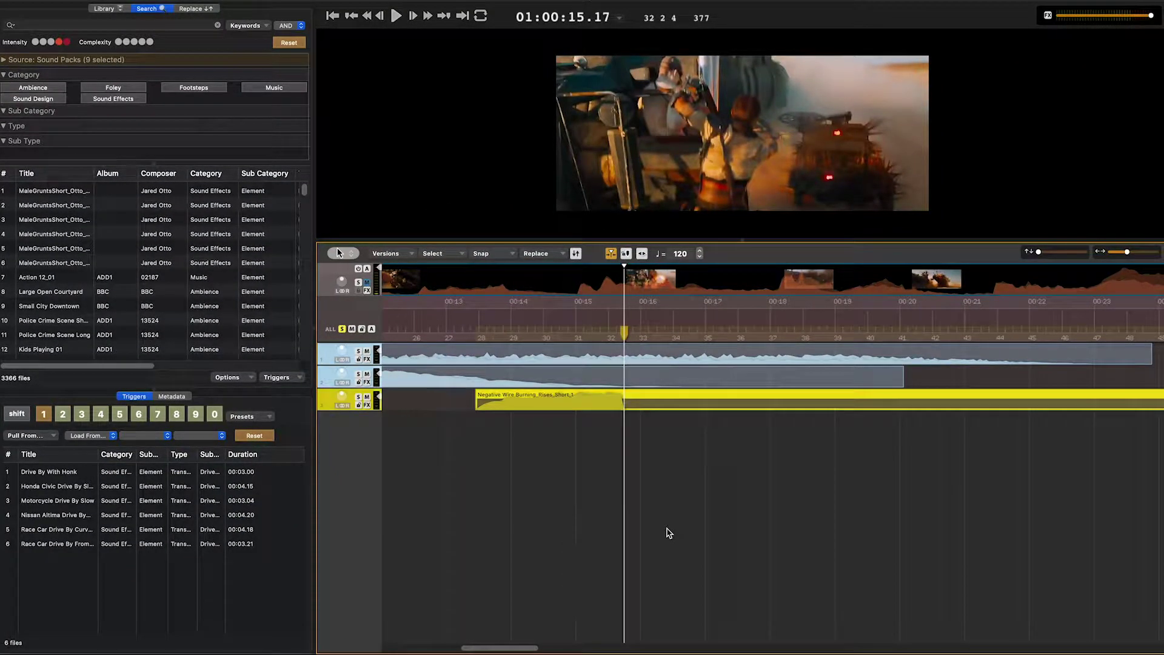
key("r")
key("h")
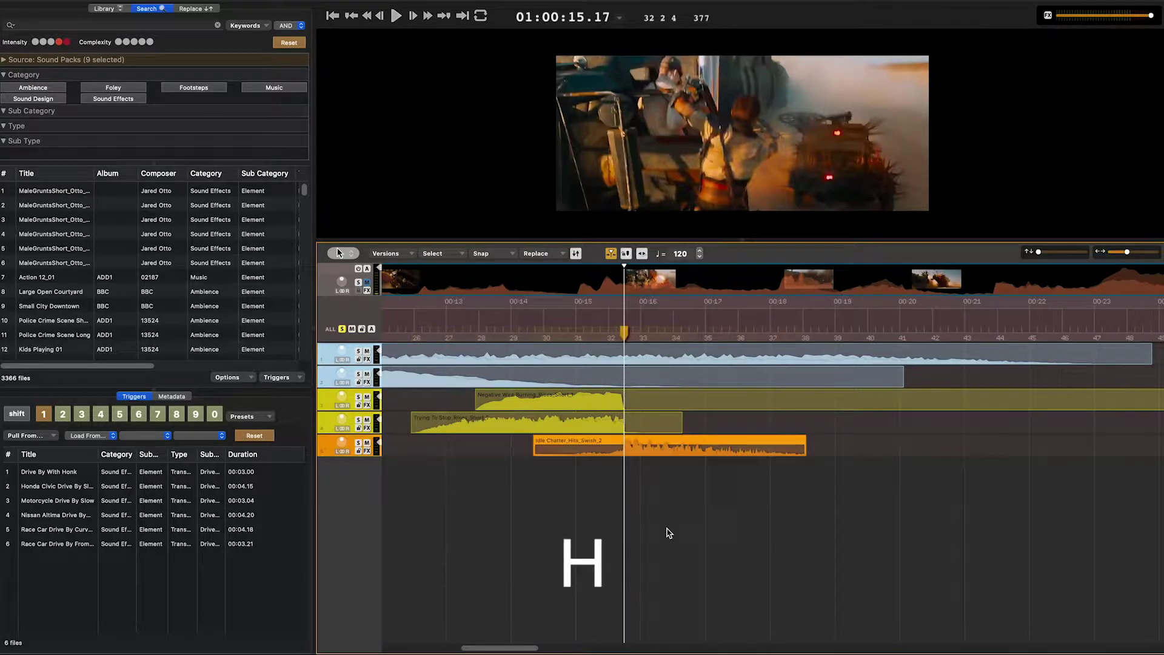
key("h")
key("Return")
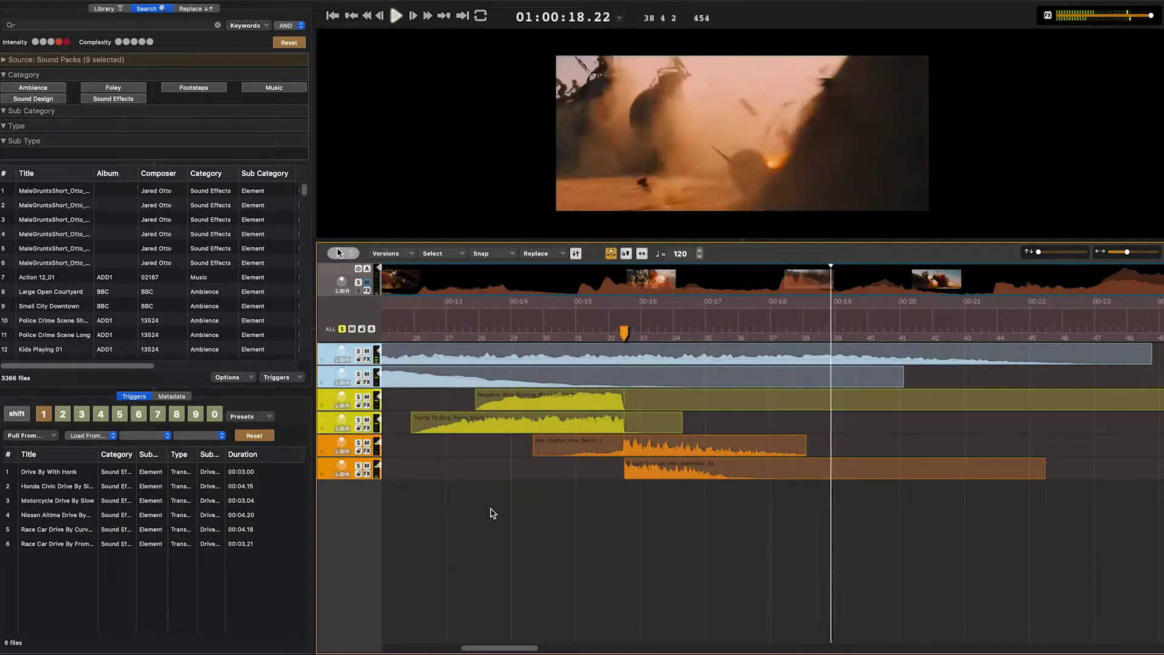
Replace the Trying To Stop riser with another version twice
left_click(559, 432)
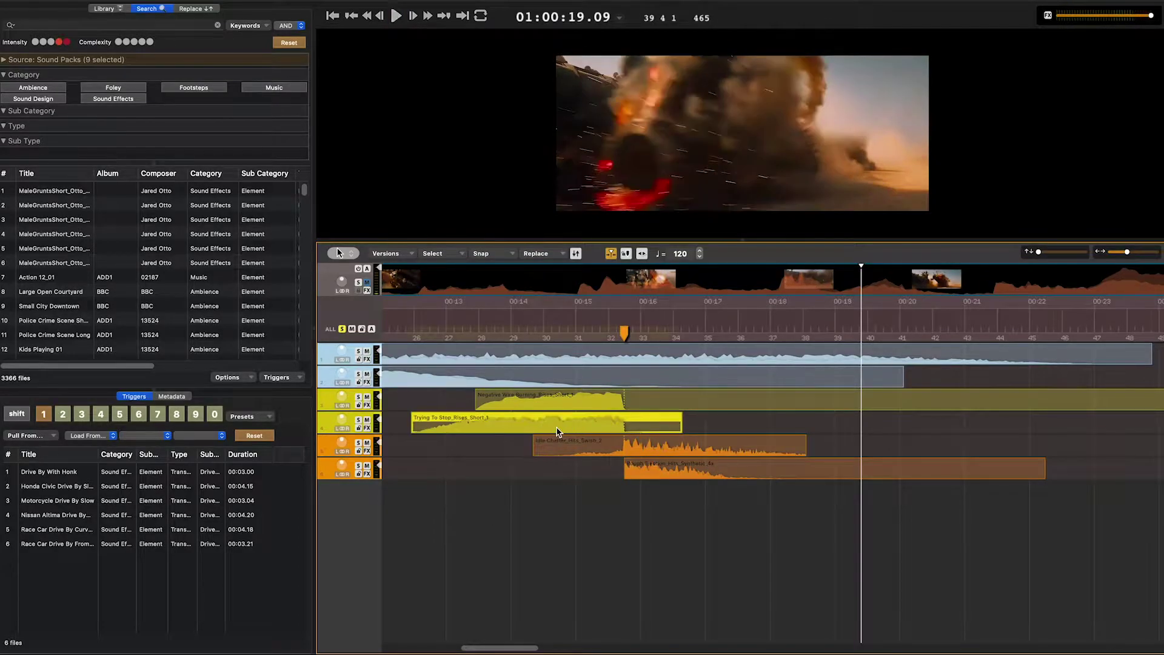
key("super+r")
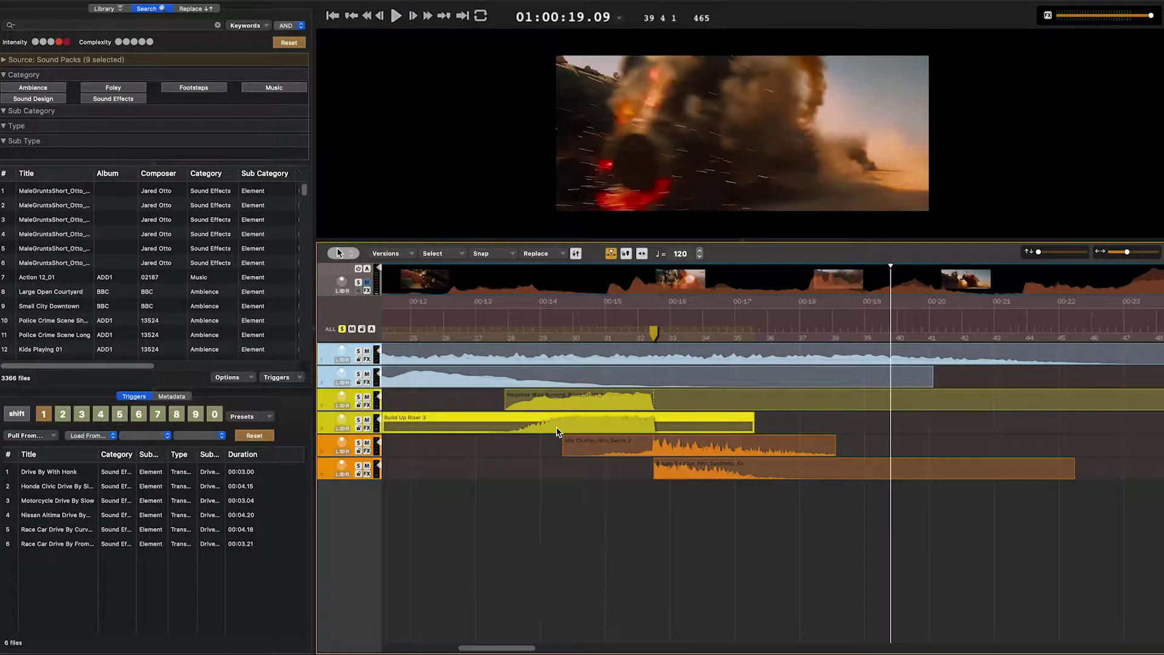
key("super+r")
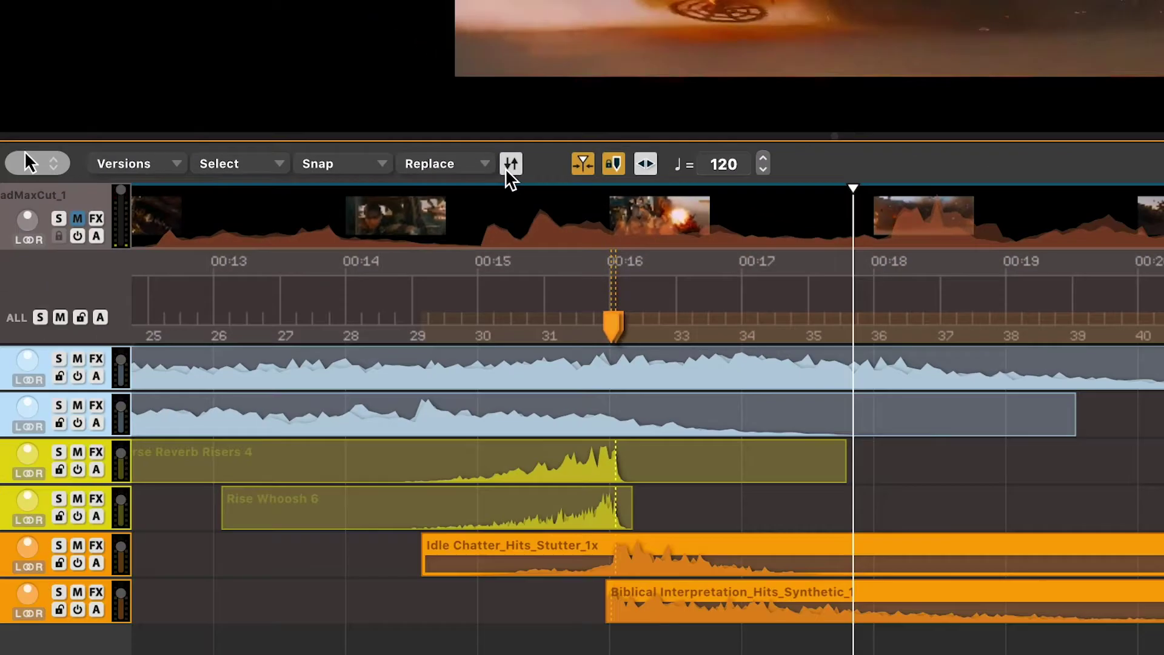
Cycle both explosion hit clips through alternative variations, replaying from before the explosion
left_click(537, 303)
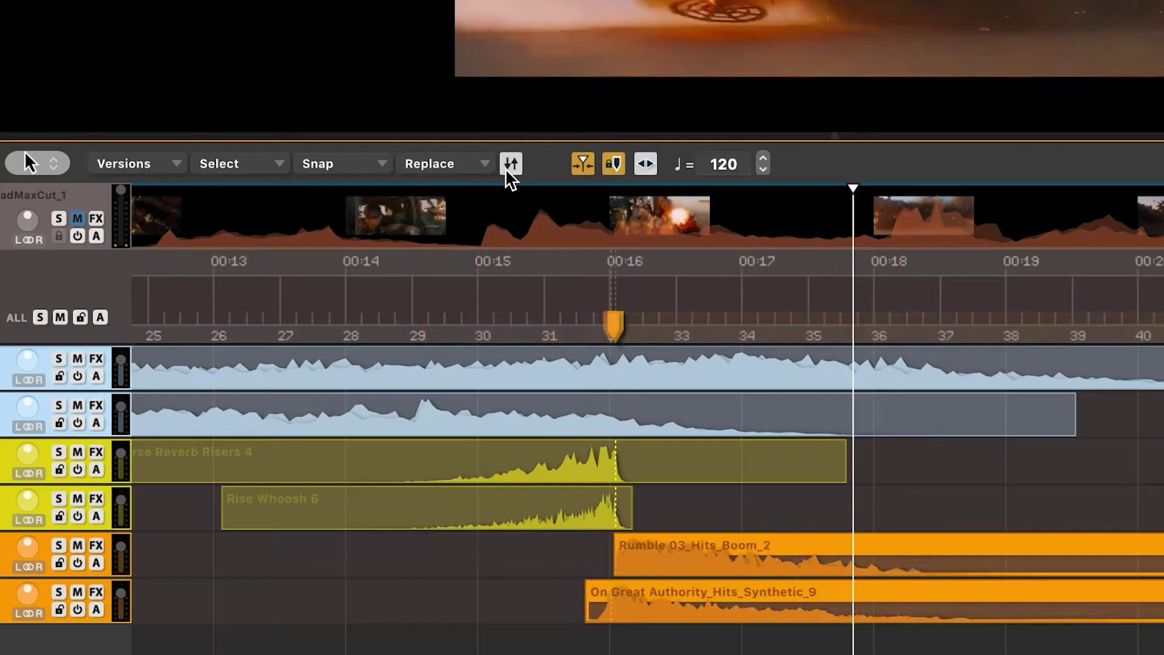
left_click(397, 301)
key("space")
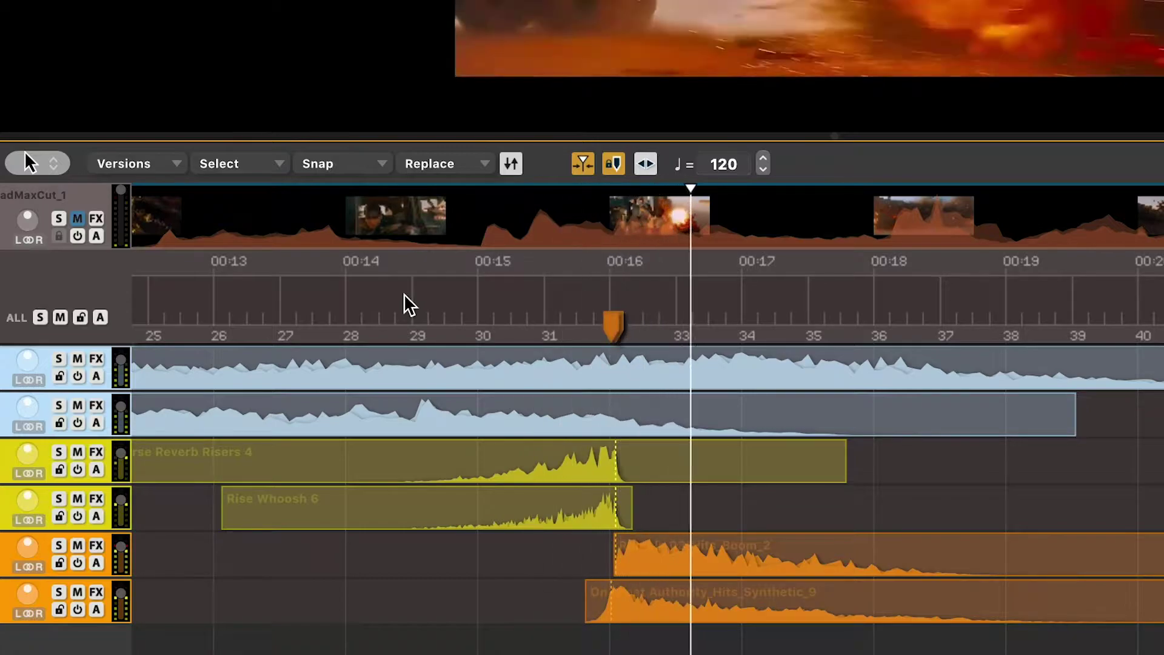
left_click(511, 163)
left_click(511, 164)
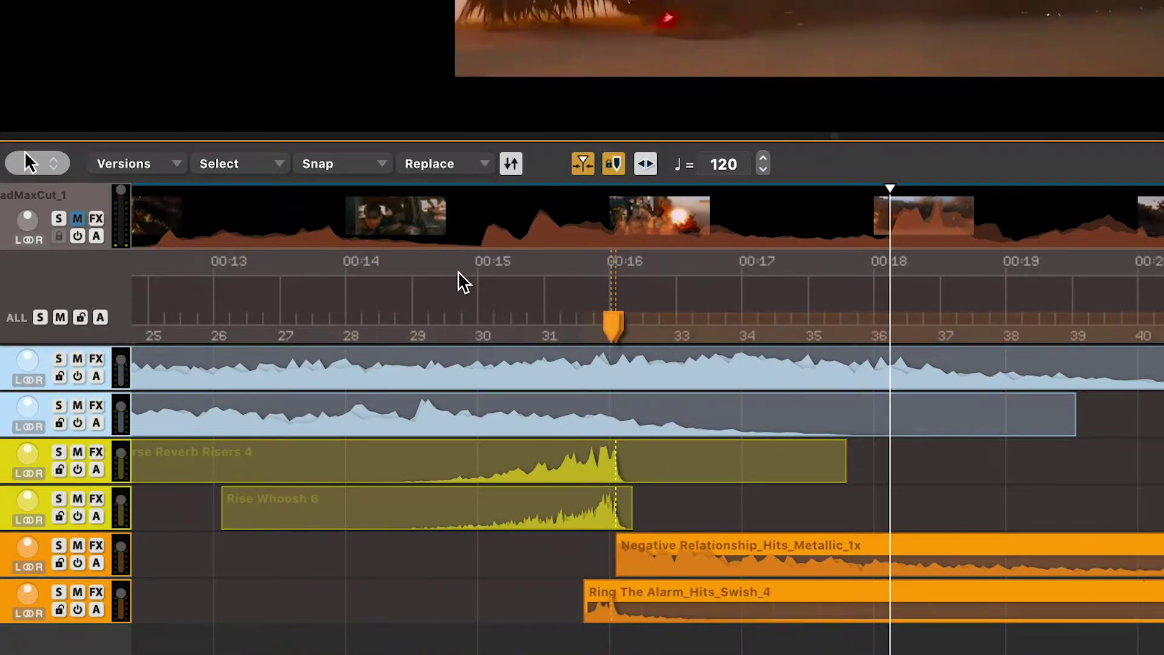
left_click(452, 291)
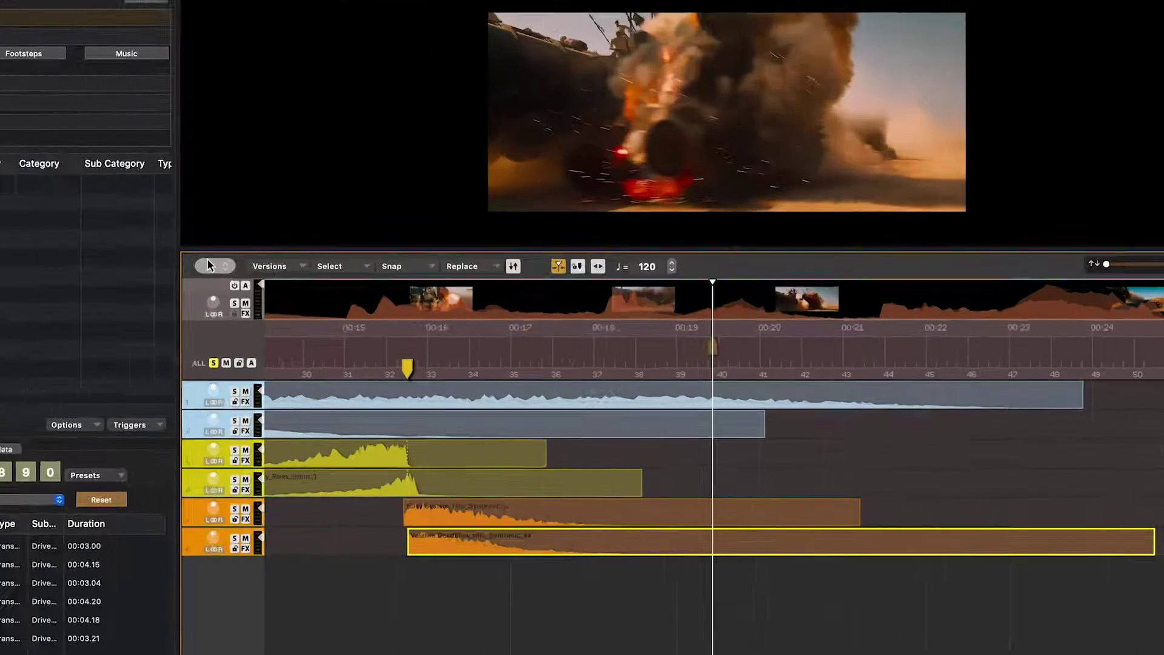
Add a Magic Marker, search 'explosion debris', audition three results, and place the Large Blast With Debris And Fire
type("m")
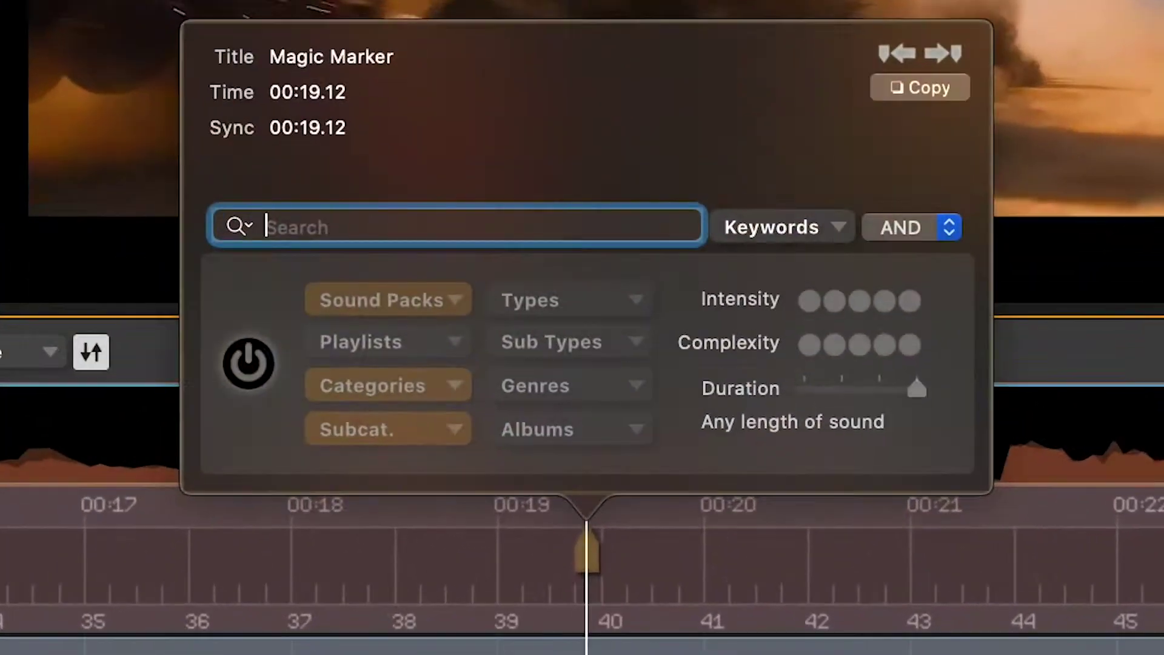
type("explosion debris")
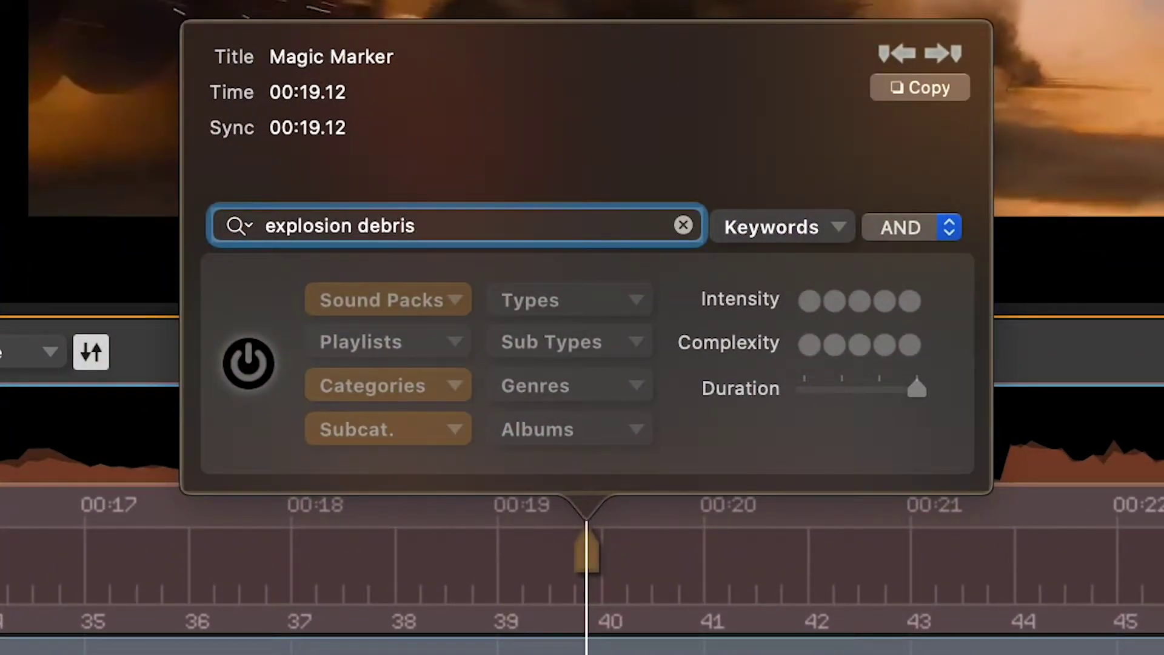
key("Return")
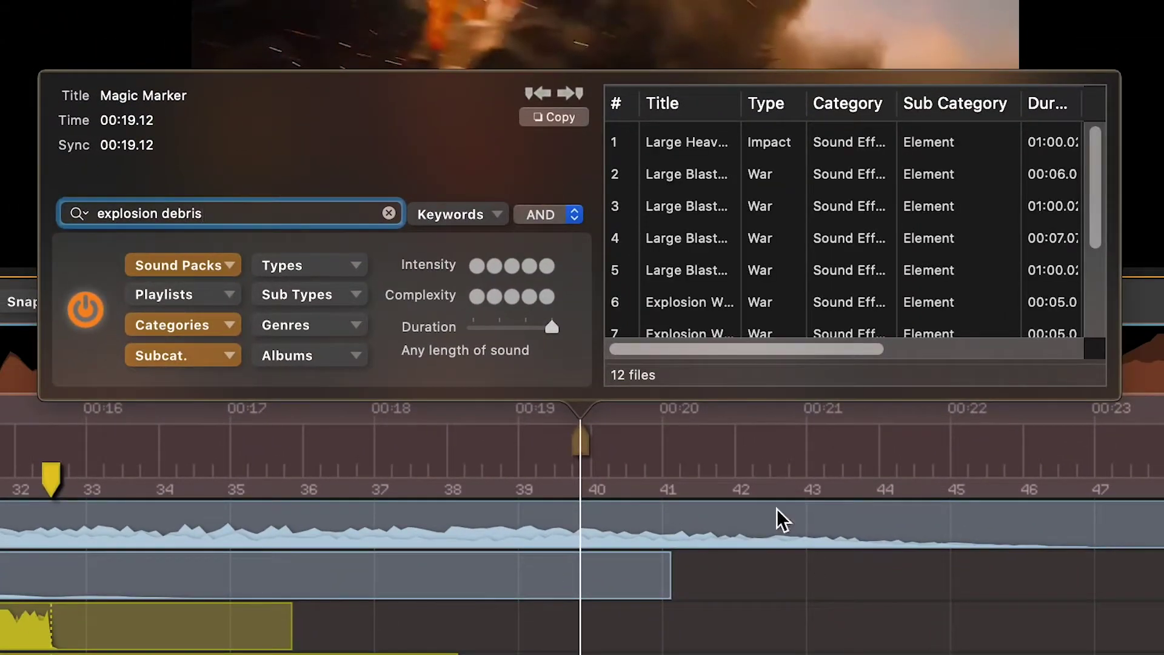
left_click(683, 144)
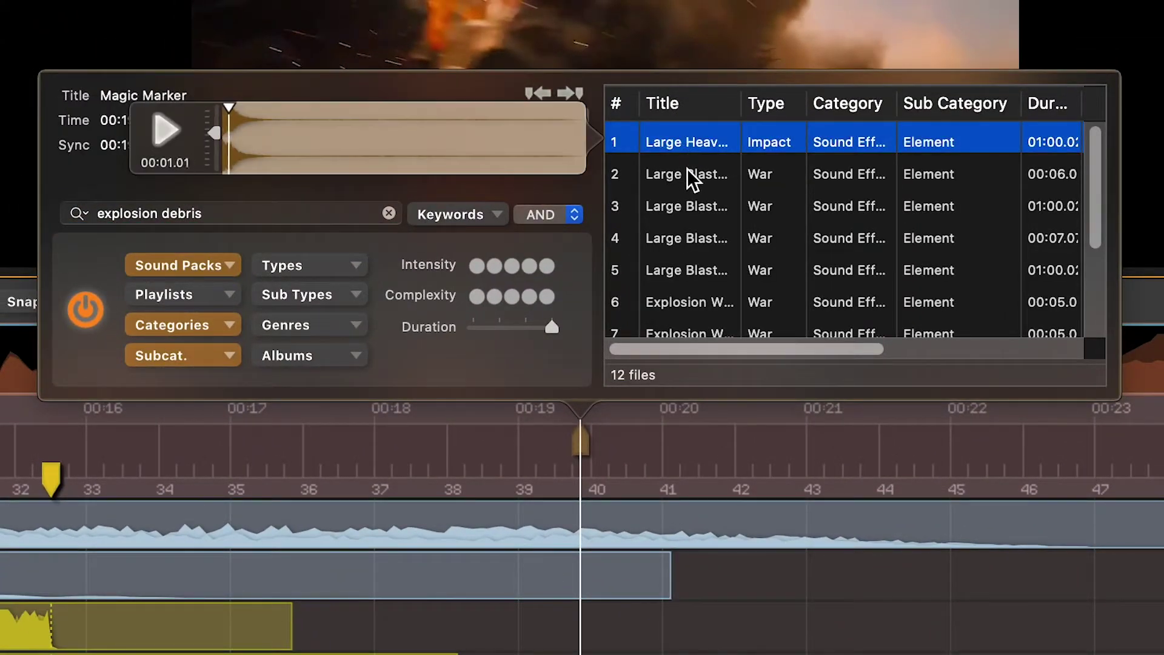
left_click(687, 171)
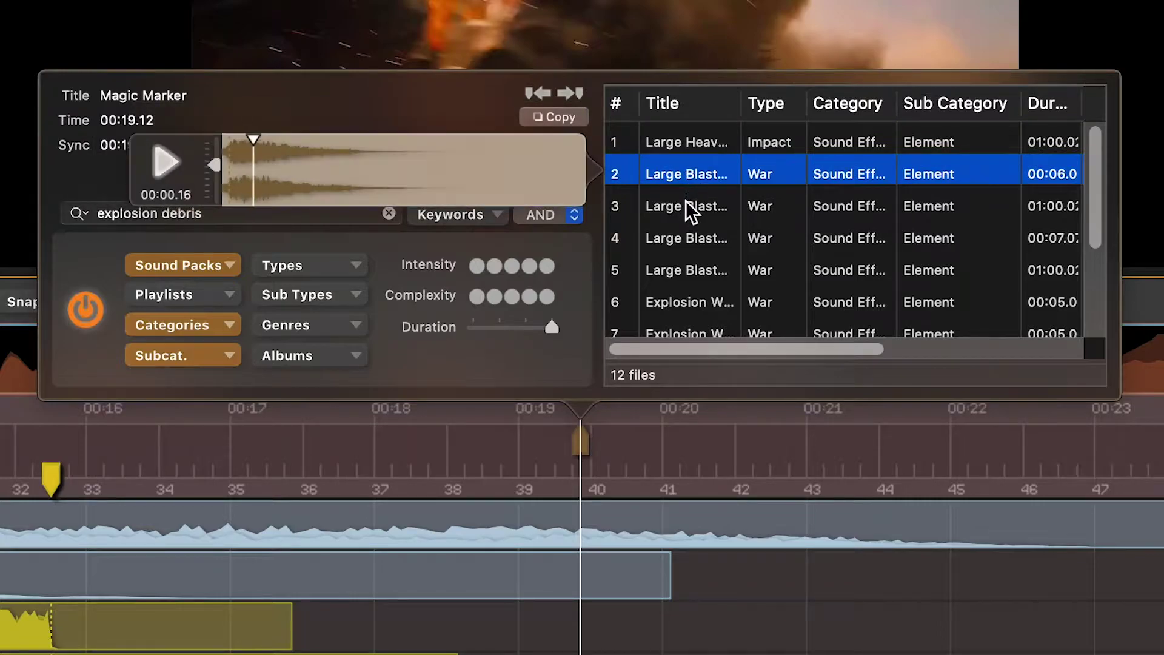
left_click(685, 202)
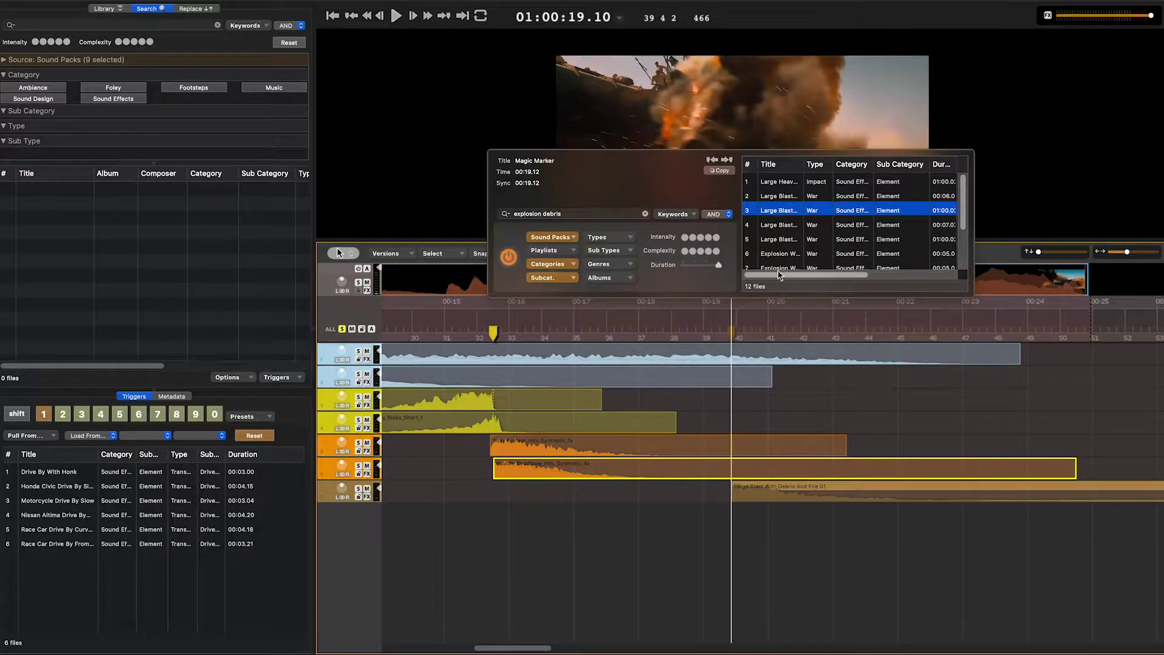
key("Return")
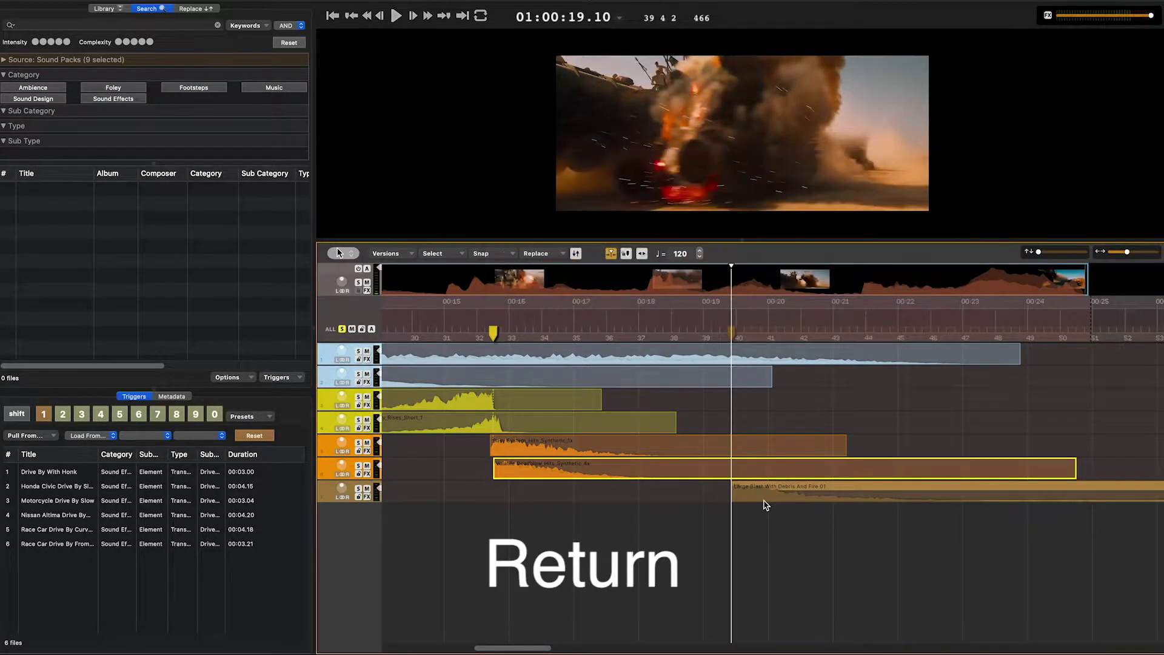
Copy the blast onto a new track and audition Large Blast With Debris And Fire 01 and 02 as replacements
left_click_drag(765, 500, 765, 524)
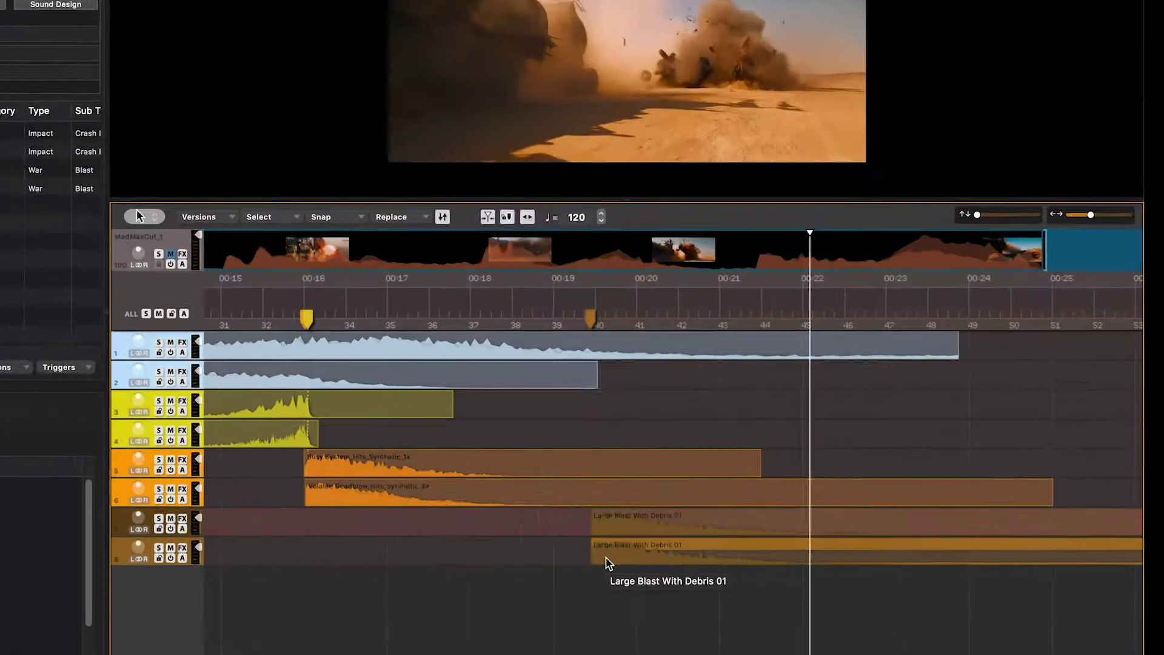
key("shift+r")
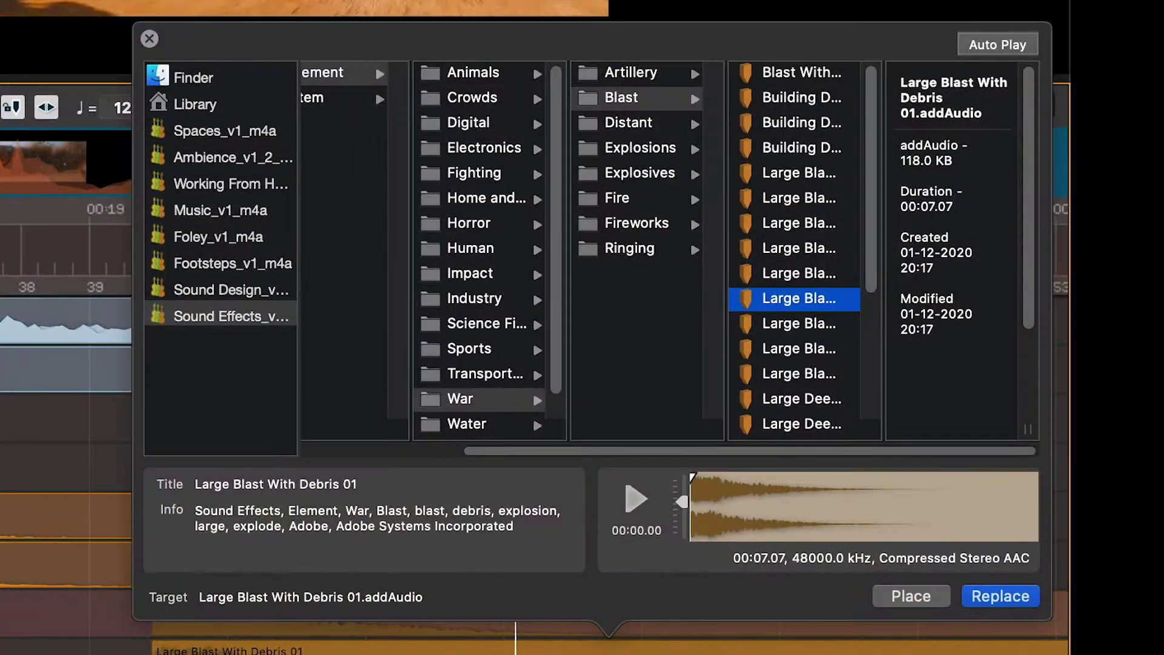
left_click(785, 348)
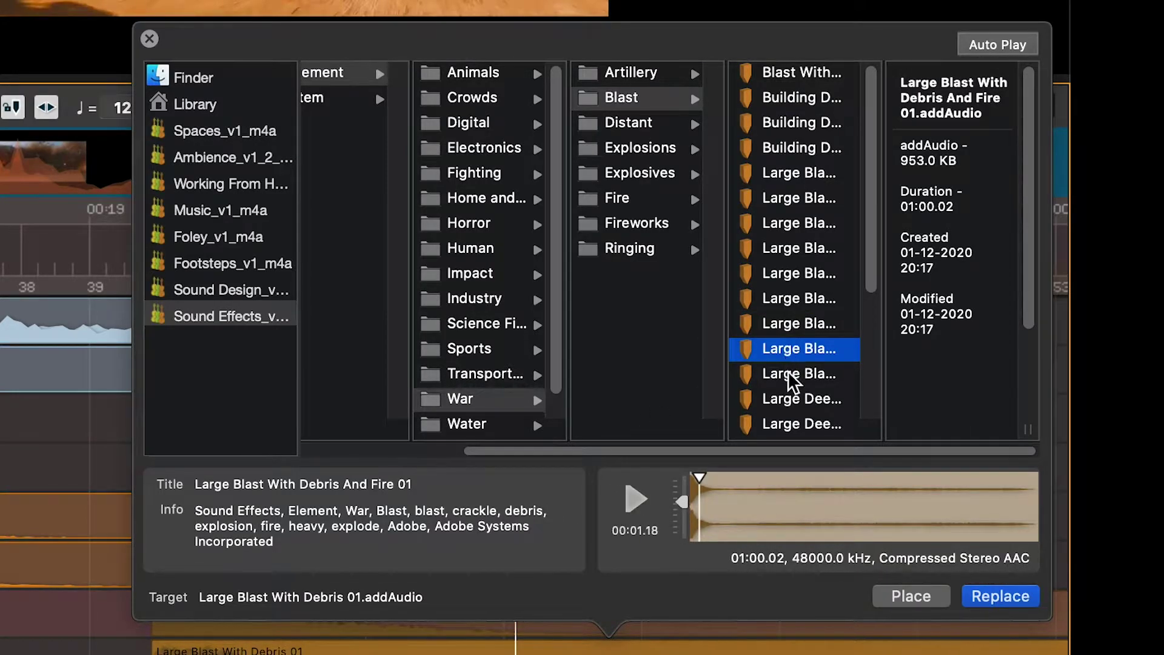
left_click(787, 371)
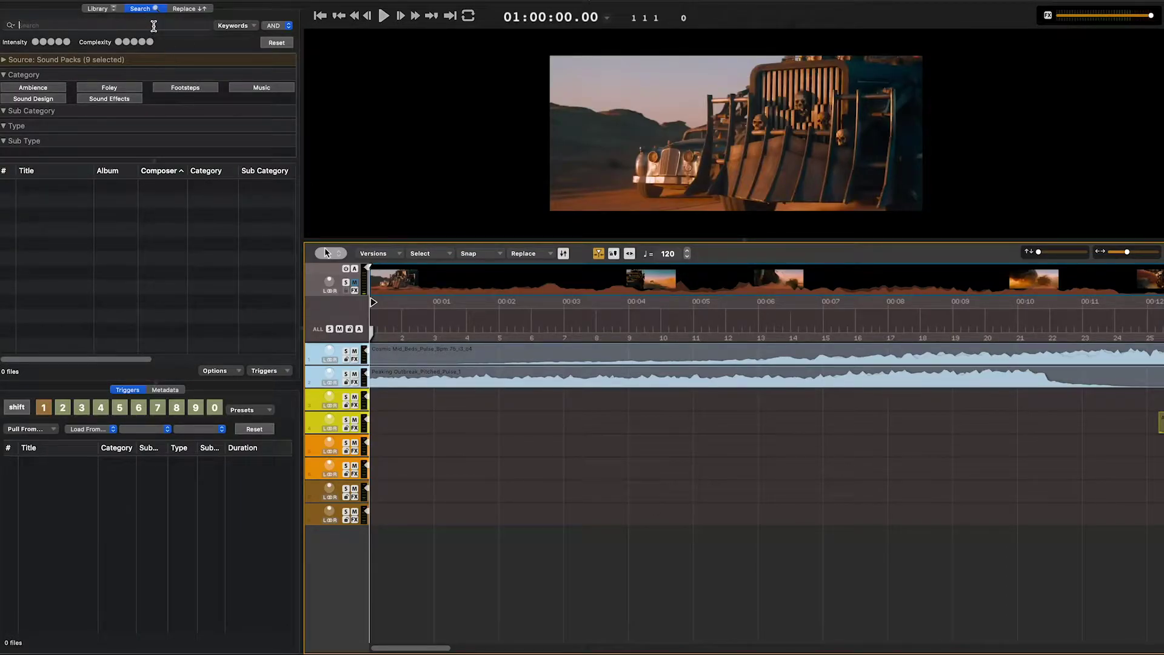
Search the library for 'drive by' and sort the 102 results by Duration
left_click(153, 25)
type("d")
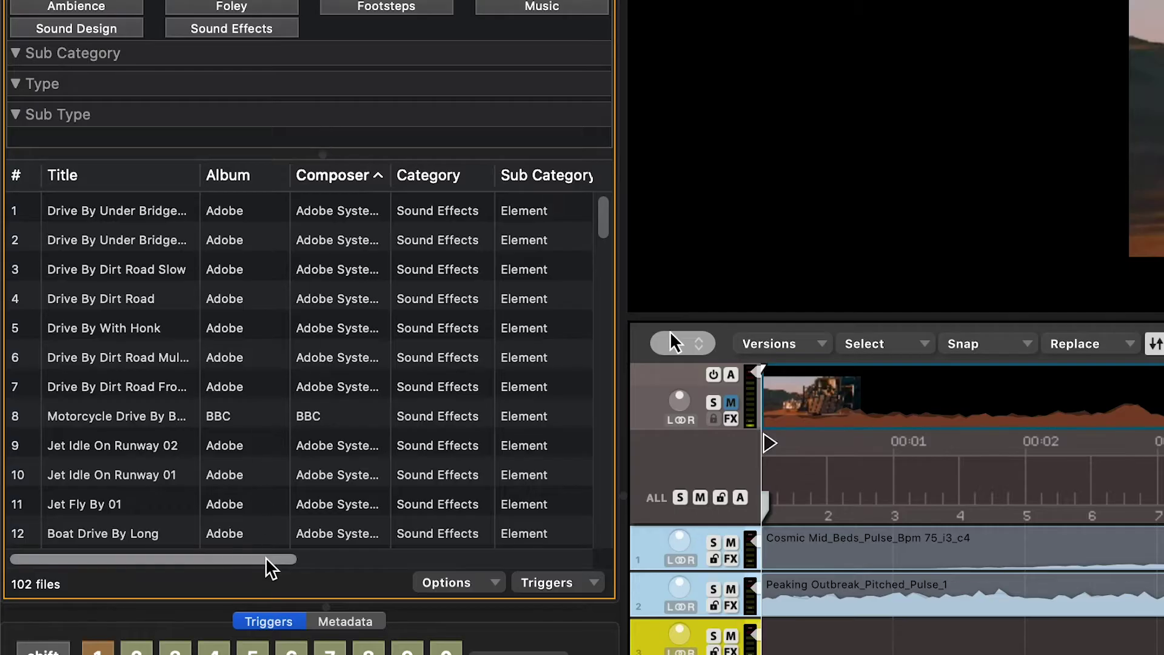
left_click_drag(264, 561, 553, 570)
left_click(331, 183)
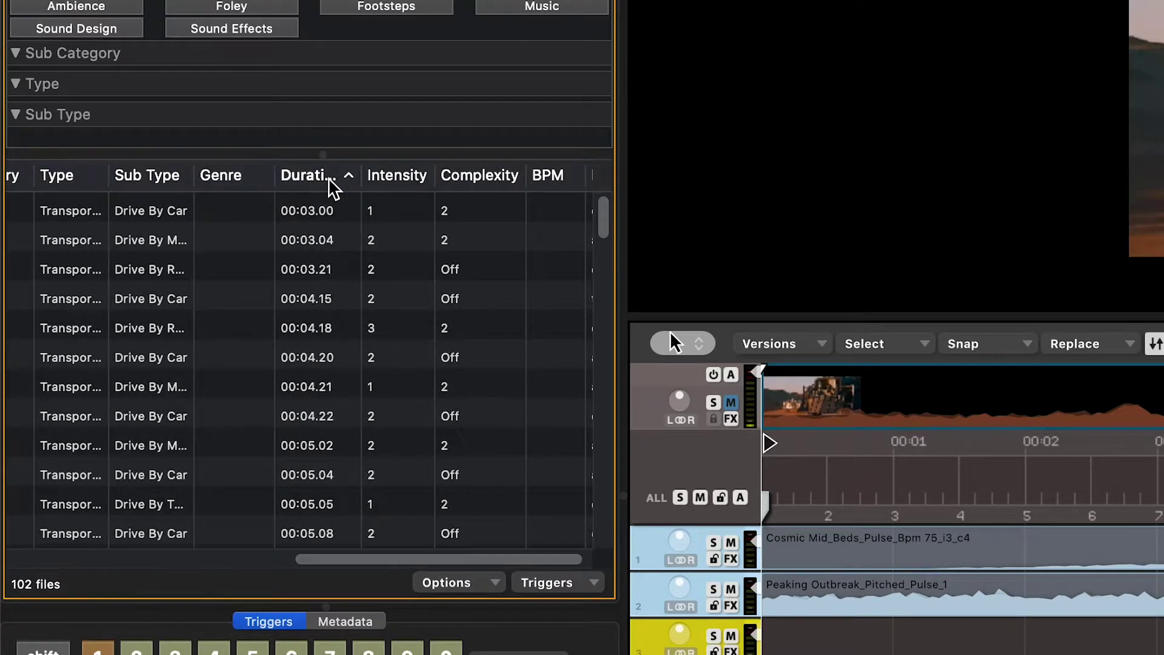
Load the first six drive-by sounds, from Drive By With Honk down, into the Triggers panel
left_click_drag(423, 559, 83, 557)
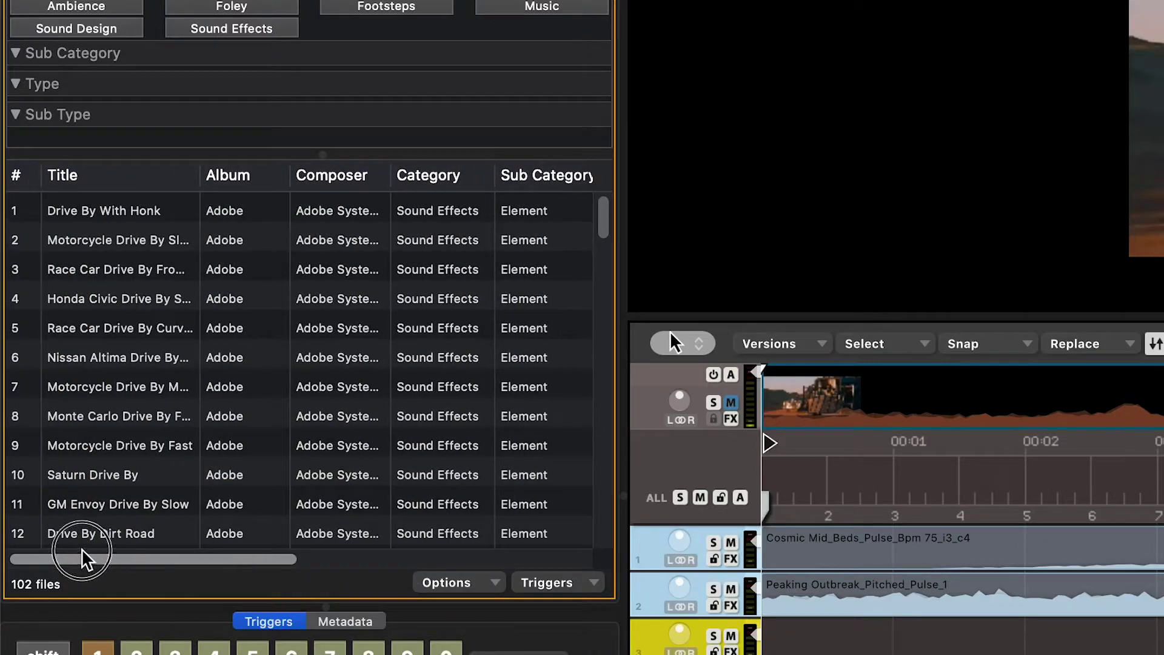
left_click(85, 211)
left_click(115, 360, "shift")
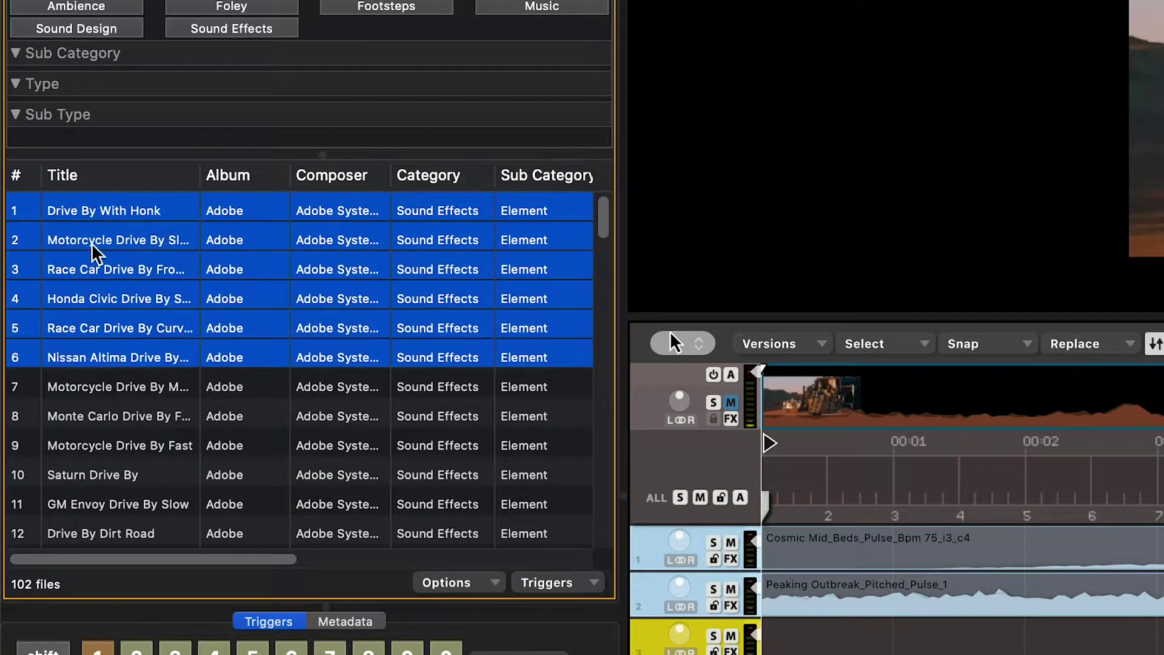
left_click_drag(95, 252, 225, 370)
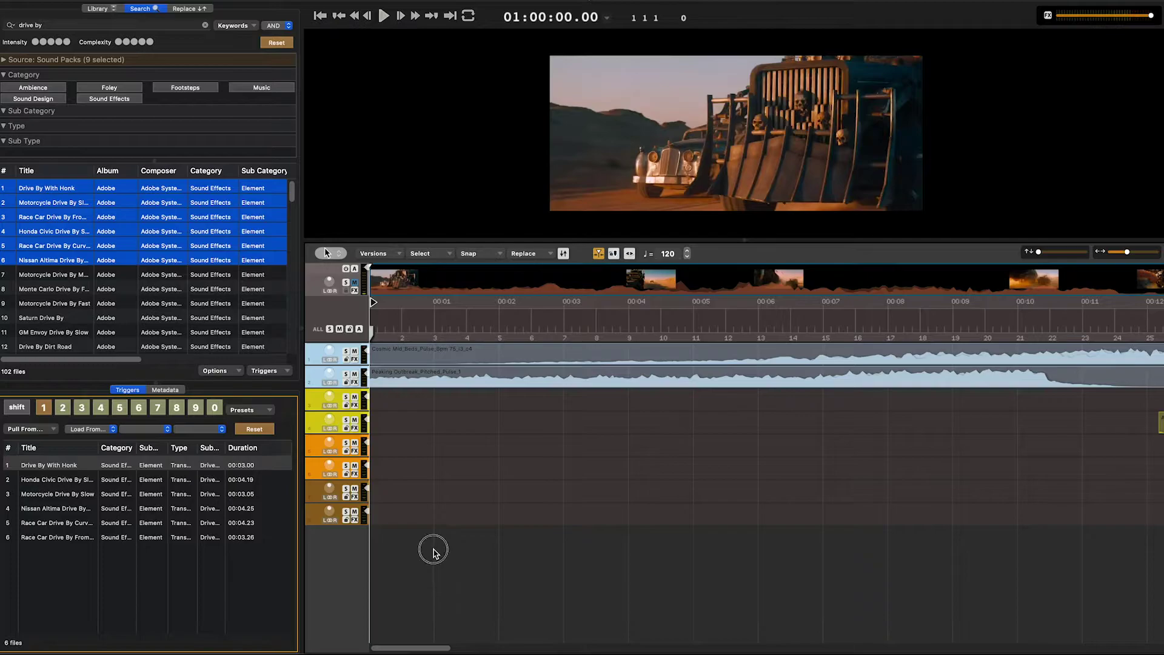
Trigger drive-by sounds at each passing vehicle (near 00:02, 00:03, 00:05) during 1/3x playback
left_click(433, 550)
key("l")
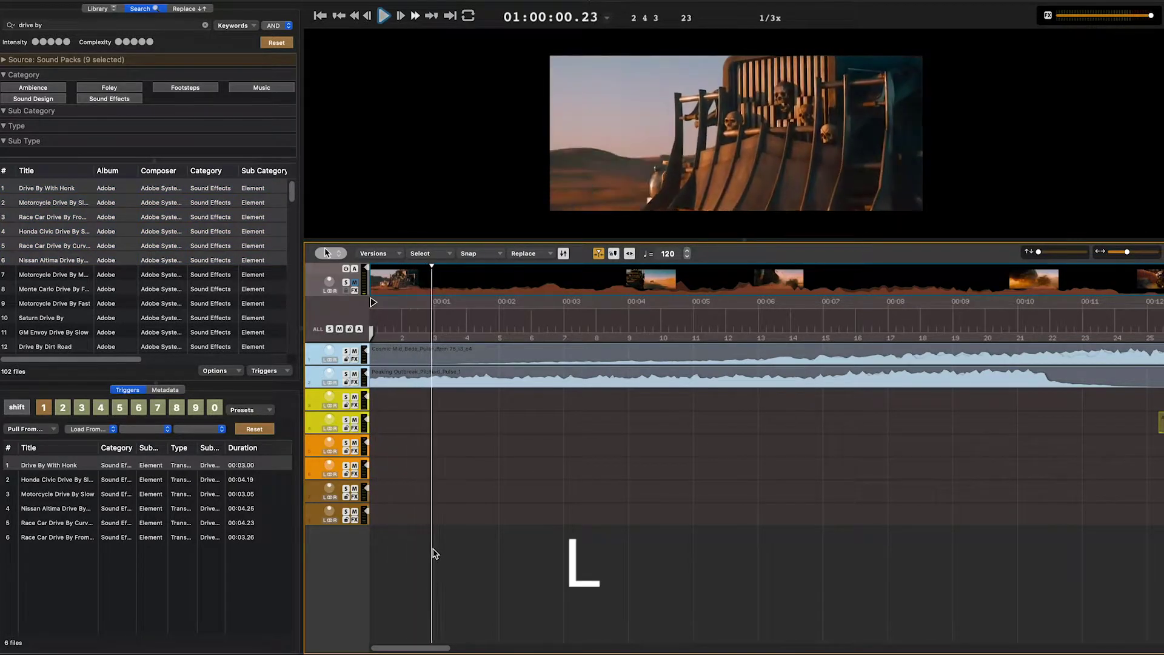
key("1")
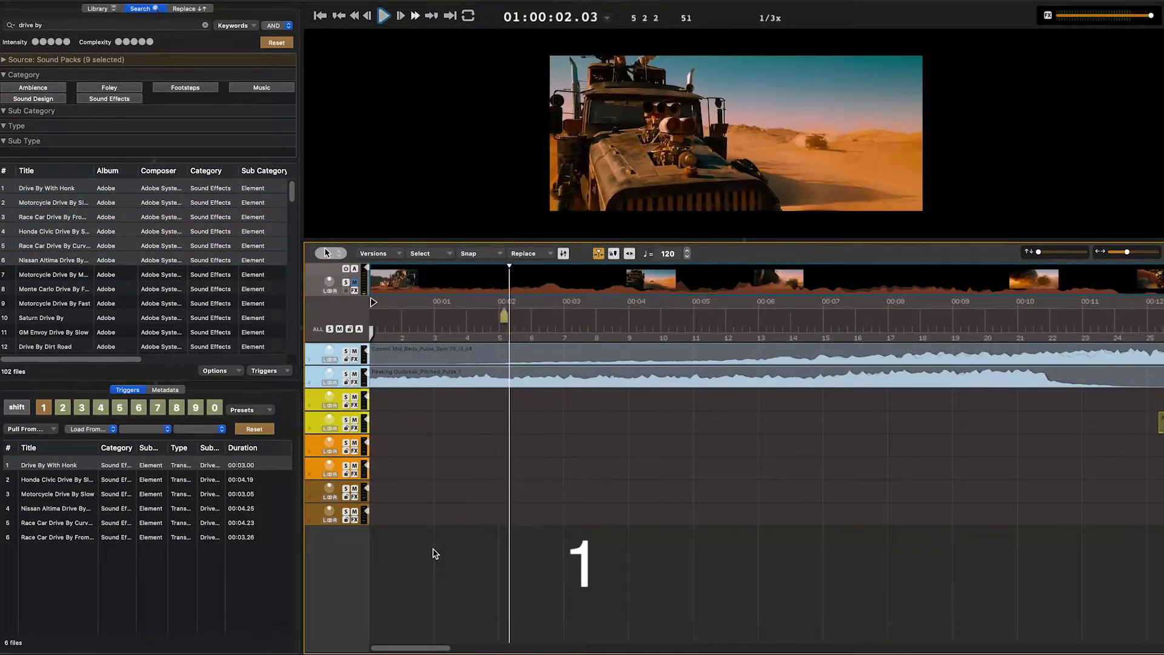
key("1")
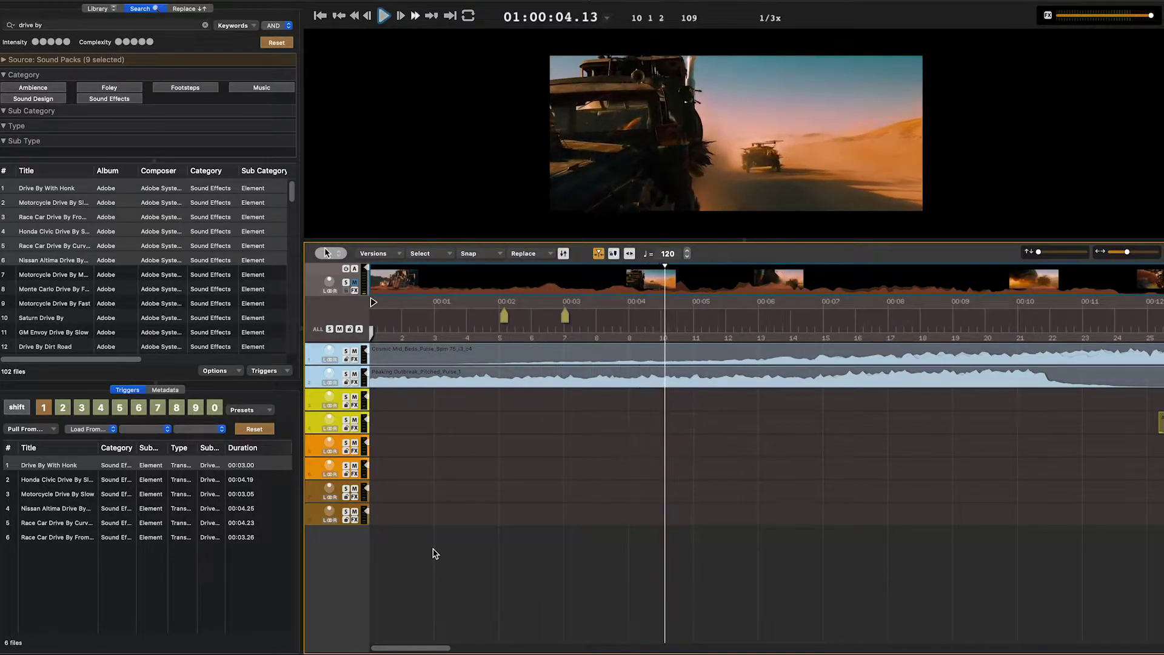
key("1")
key("1")
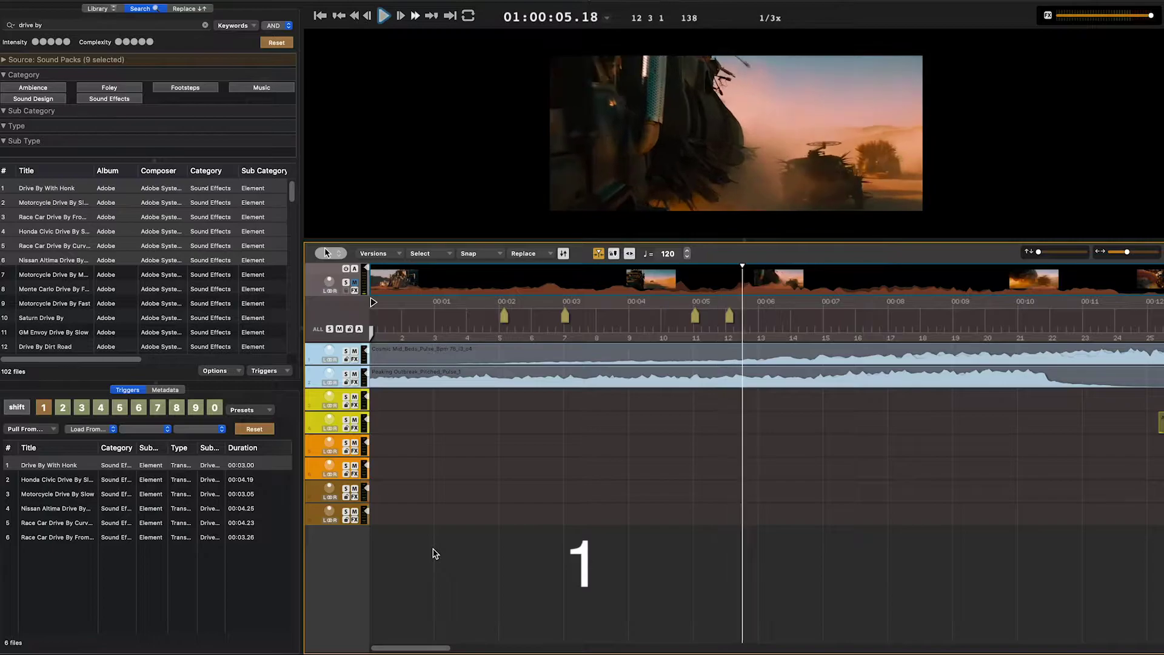
key("space")
Nudge the Drive By With Honk clip earlier and later until it syncs with the car
left_click(560, 539)
key("comma")
key("period")
key("comma")
key("period")
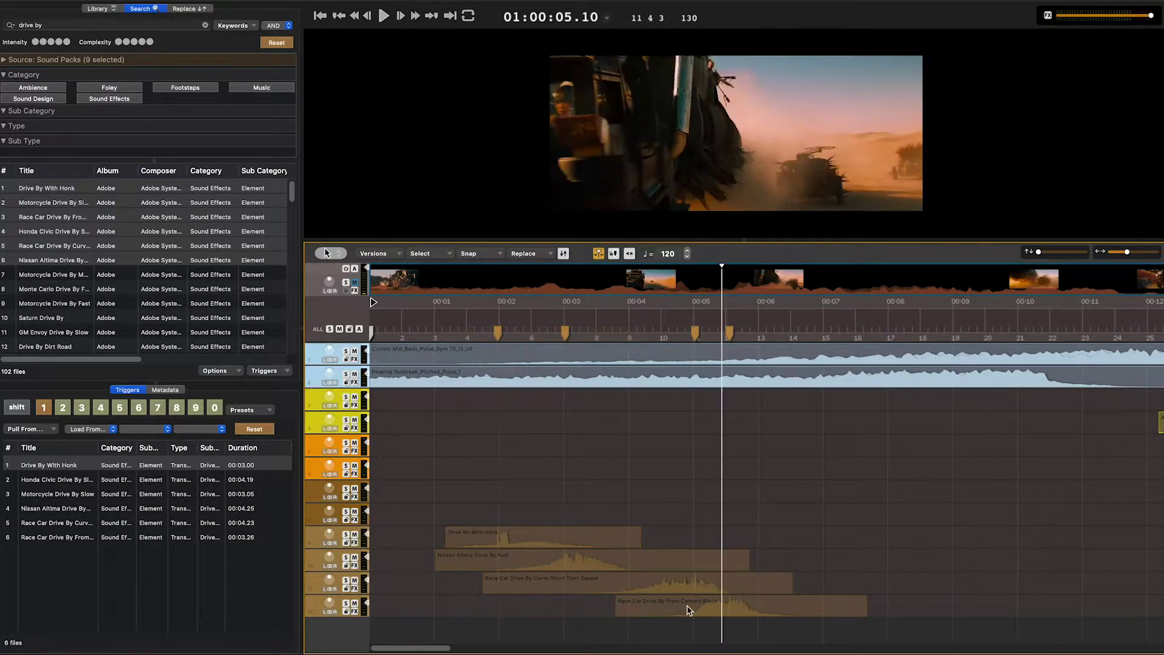
Trim the Race Car Drive By From Cement Block clip's start to about 00:04 and replay
left_click(686, 609)
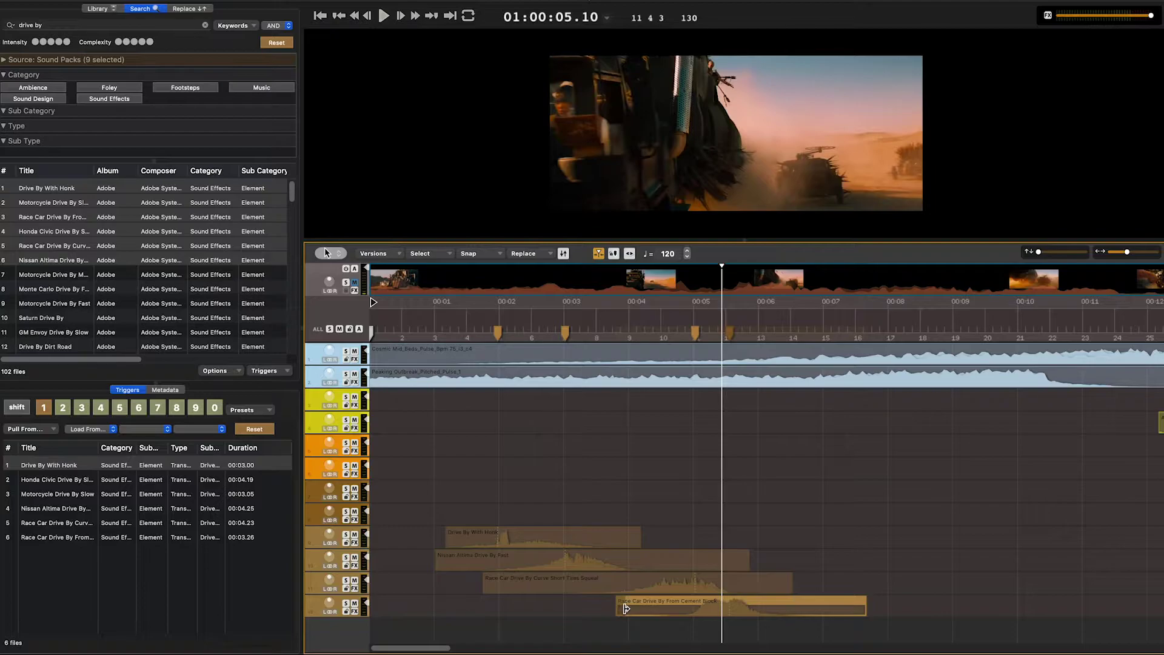
key("e")
left_click_drag(626, 608, 638, 614)
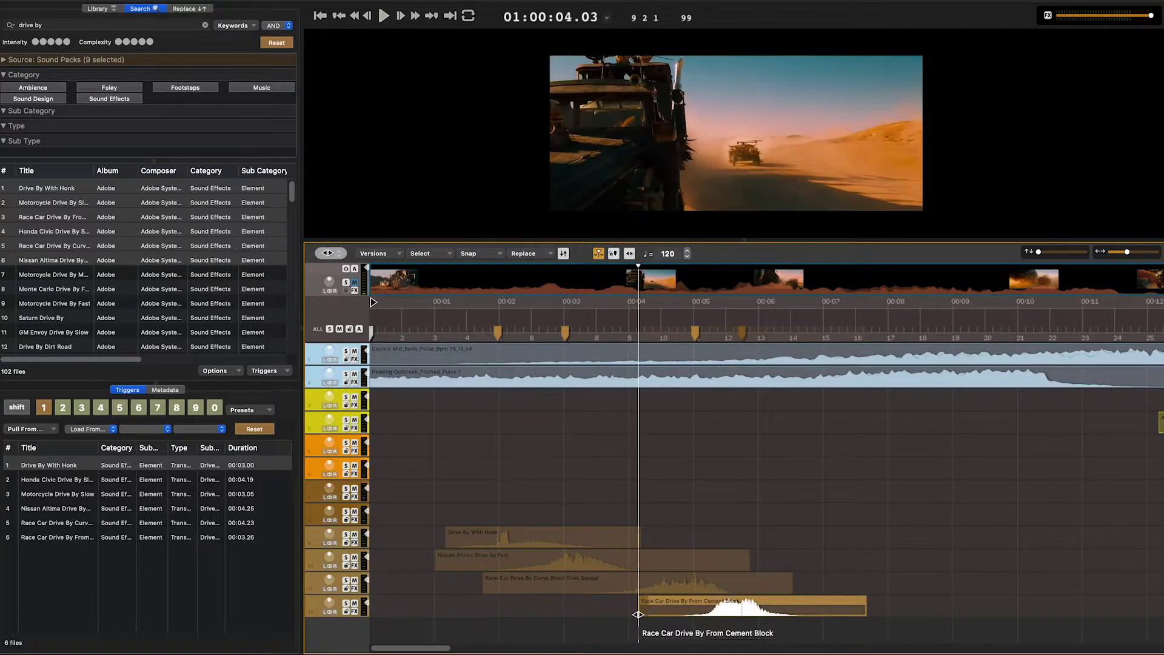
left_click(452, 324)
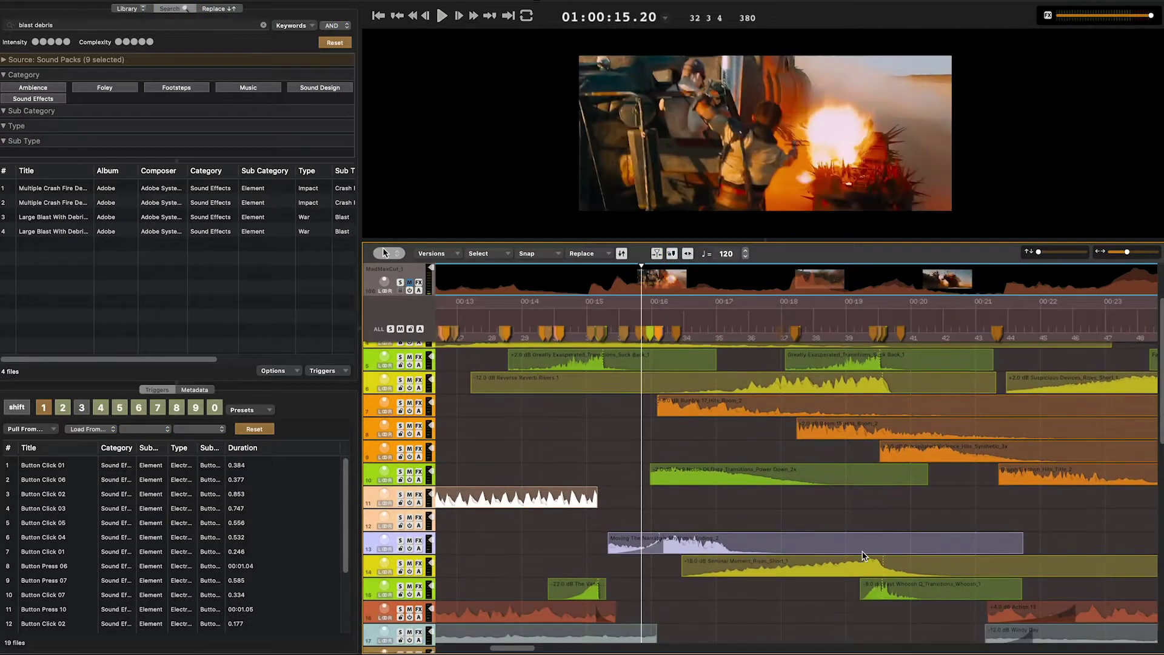
scroll(864, 555, "down", 10)
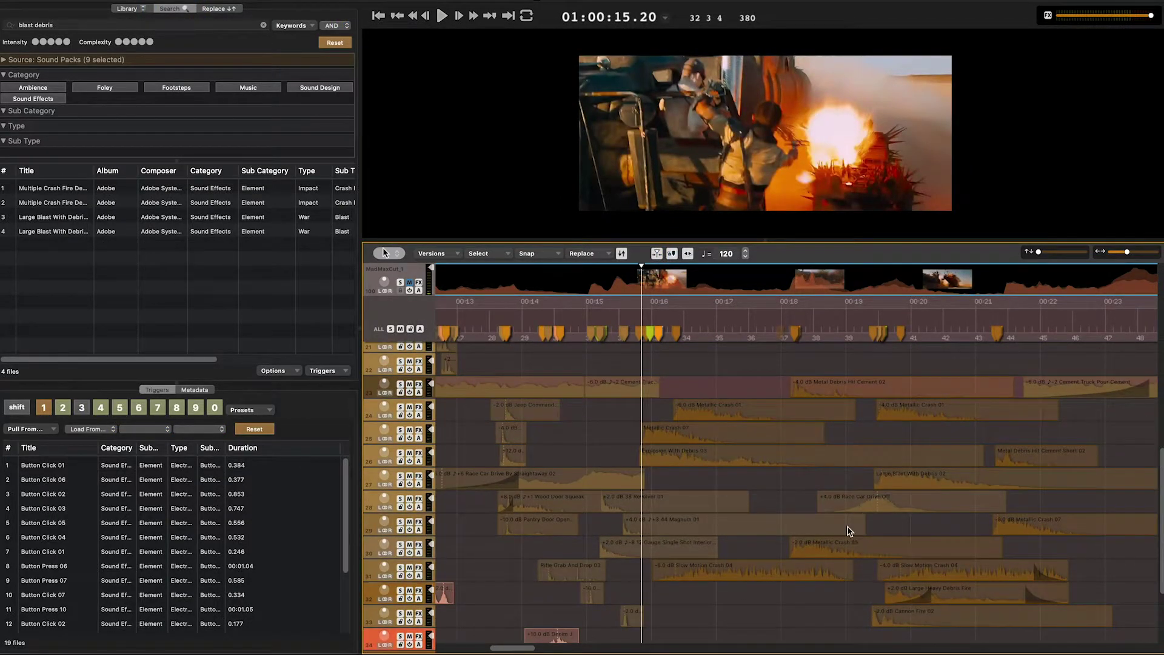
left_click(773, 413)
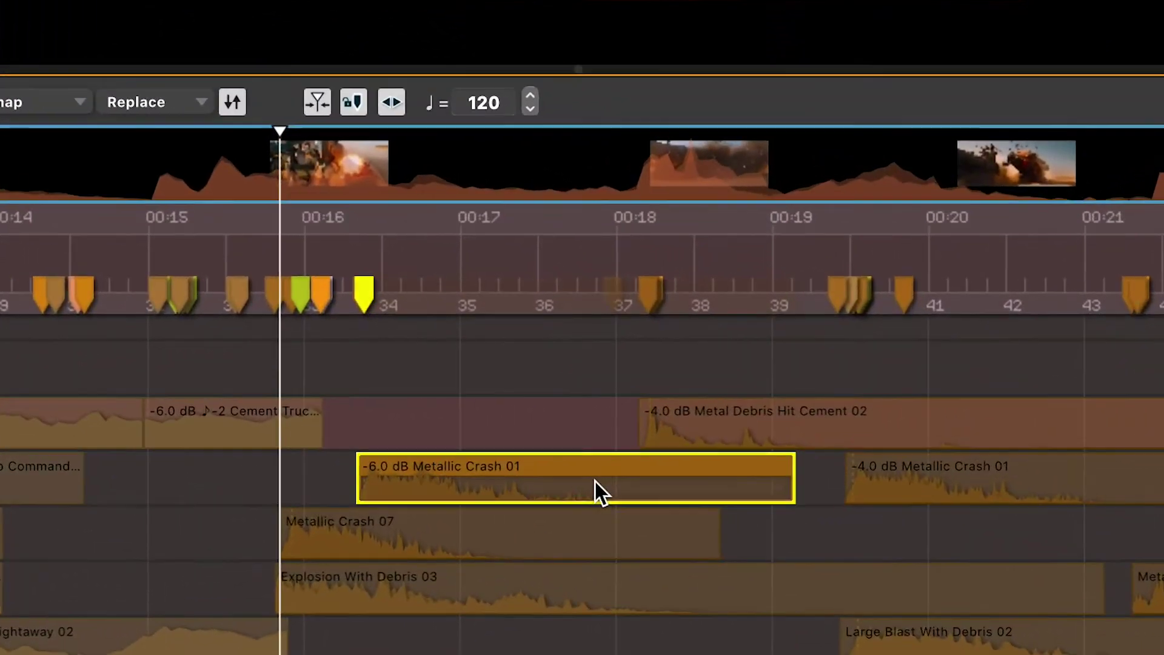
Put AUDistortion with the Factory Drums- Bit Brush preset on Metallic Crash 01's Insert 1
key("s")
key("shift+g")
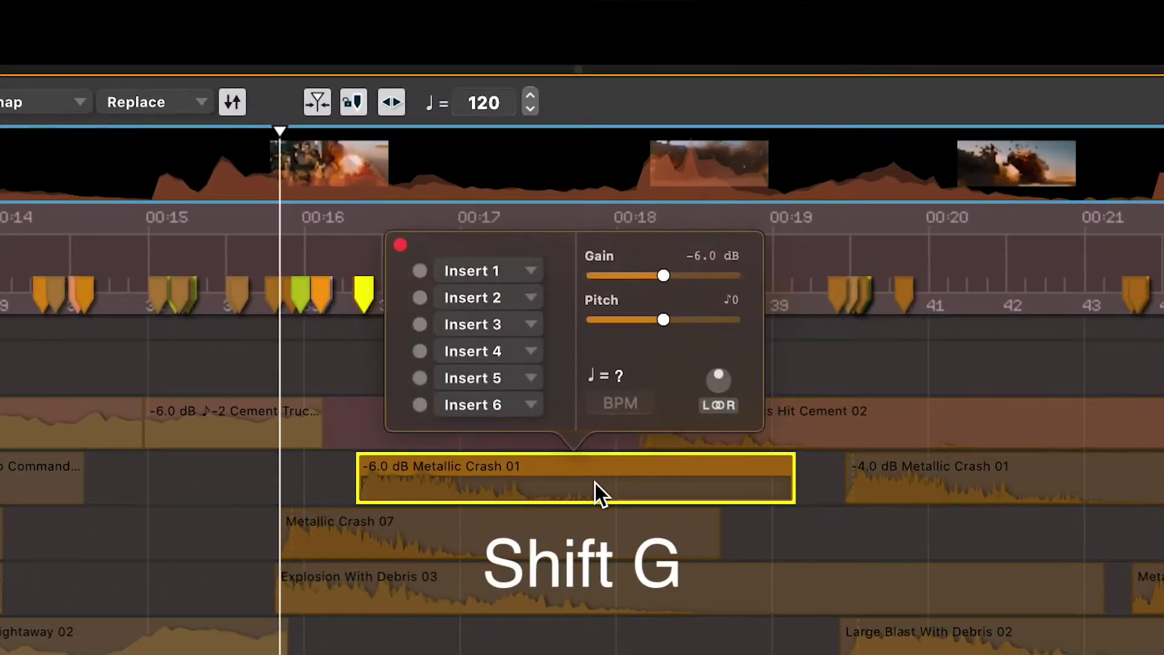
left_click(492, 272)
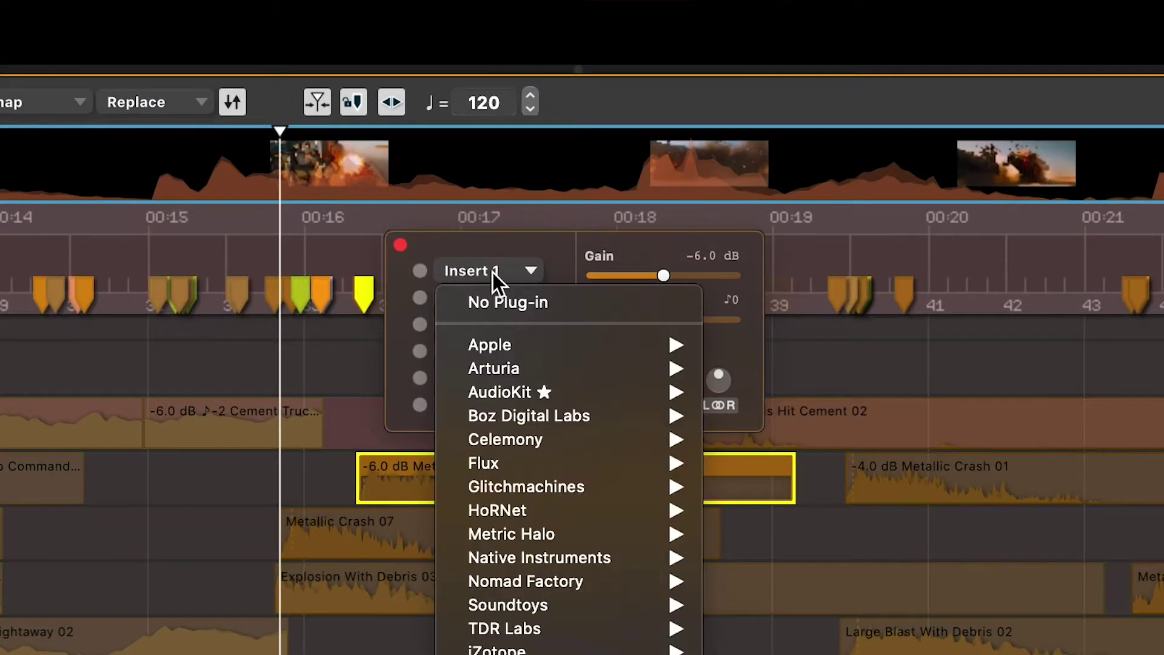
mouse_move(508, 343)
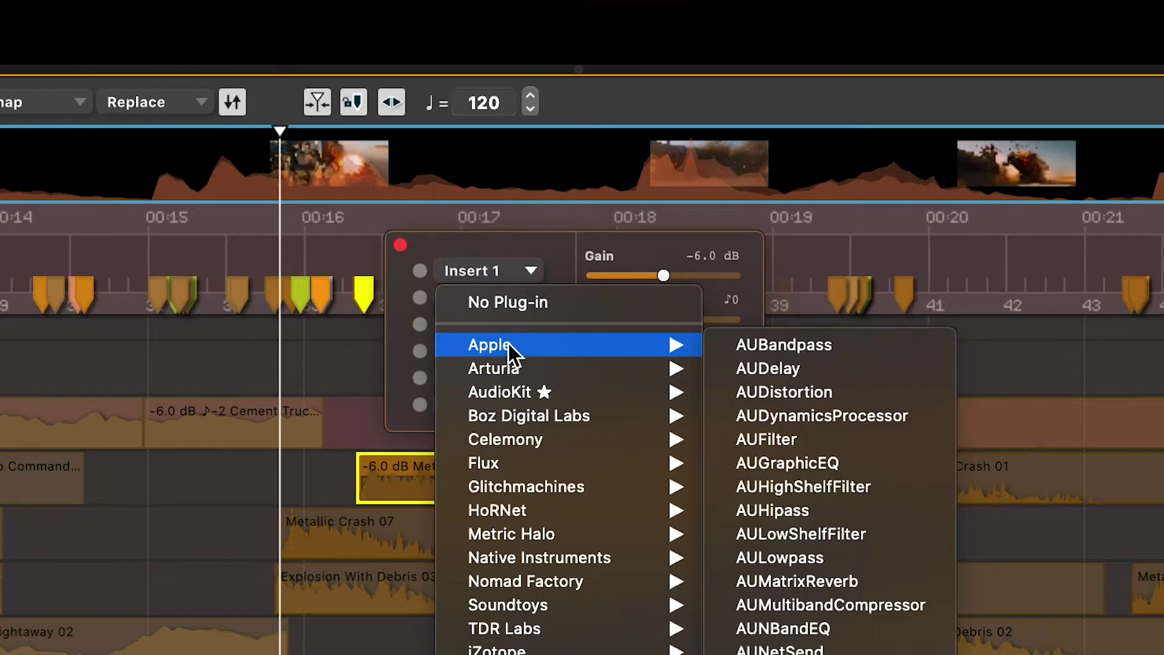
left_click(820, 392)
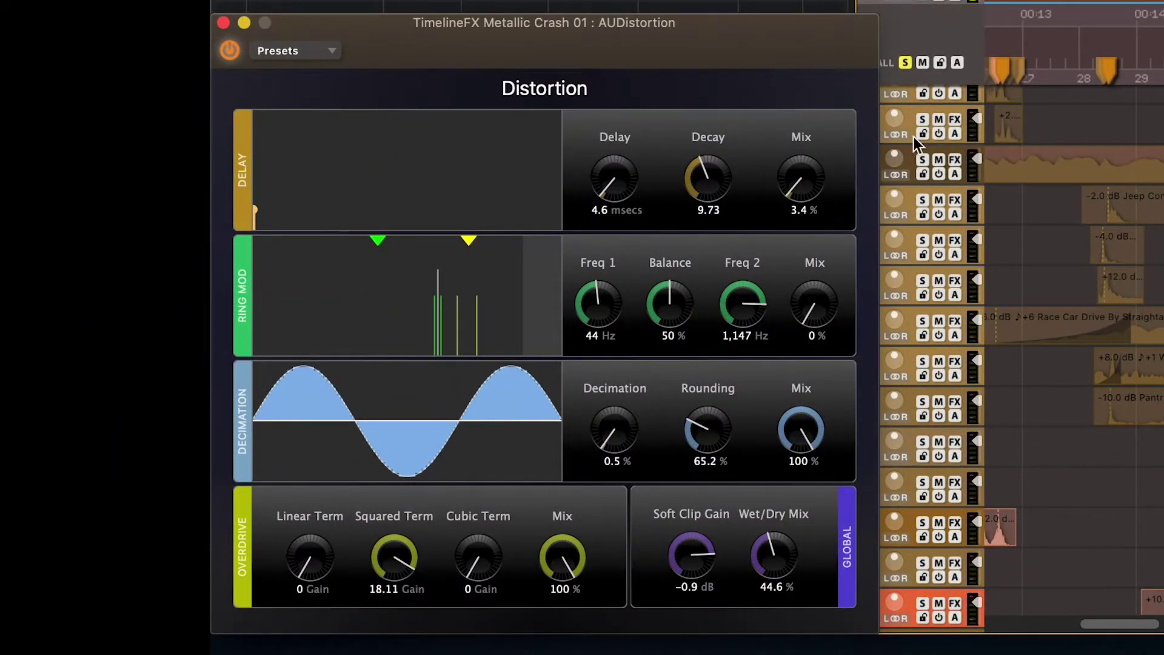
left_click(275, 54)
mouse_move(303, 155)
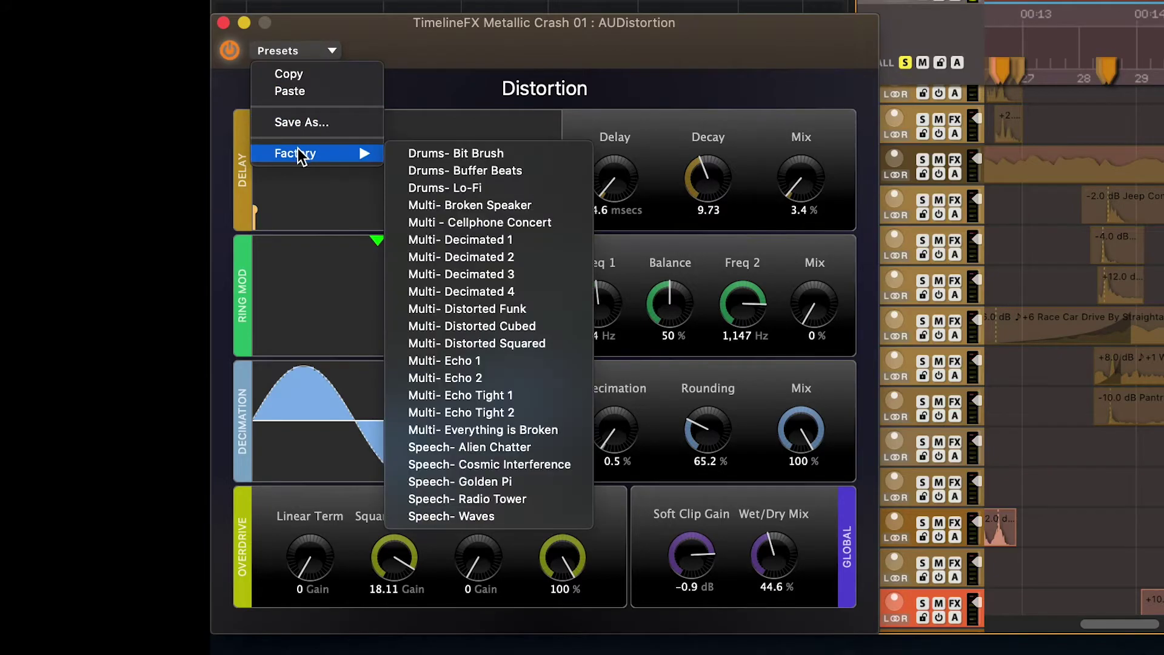
left_click(478, 151)
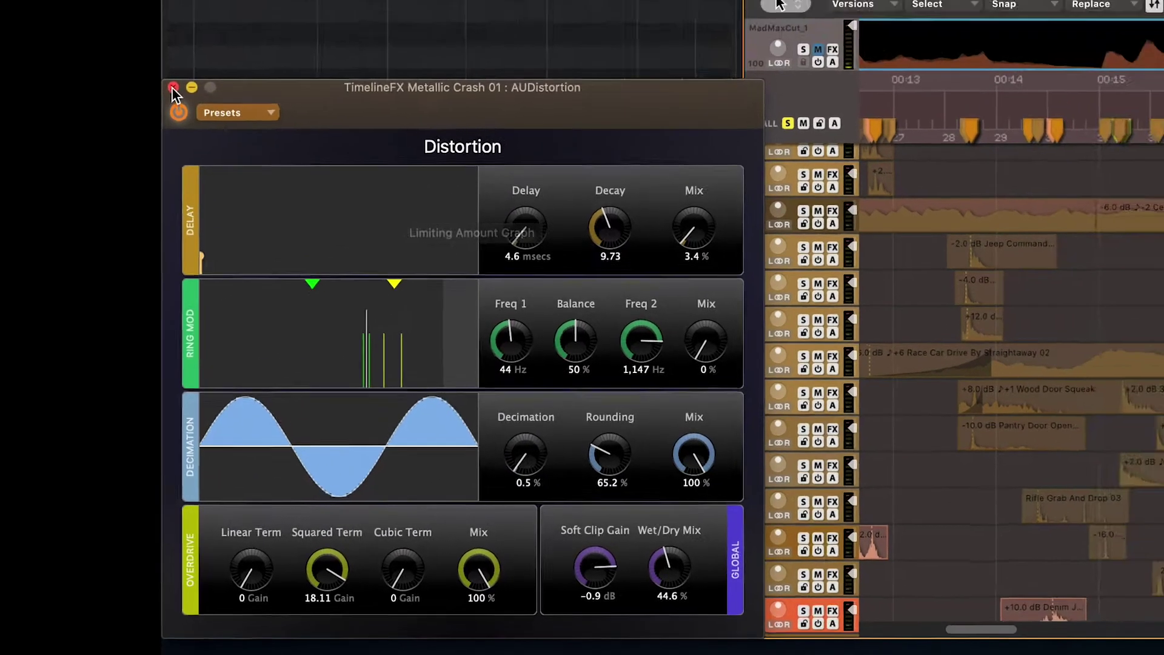
left_click(223, 23)
Play back the distorted crash, then set up a bounce with 1920x1080 video included
left_click(672, 365)
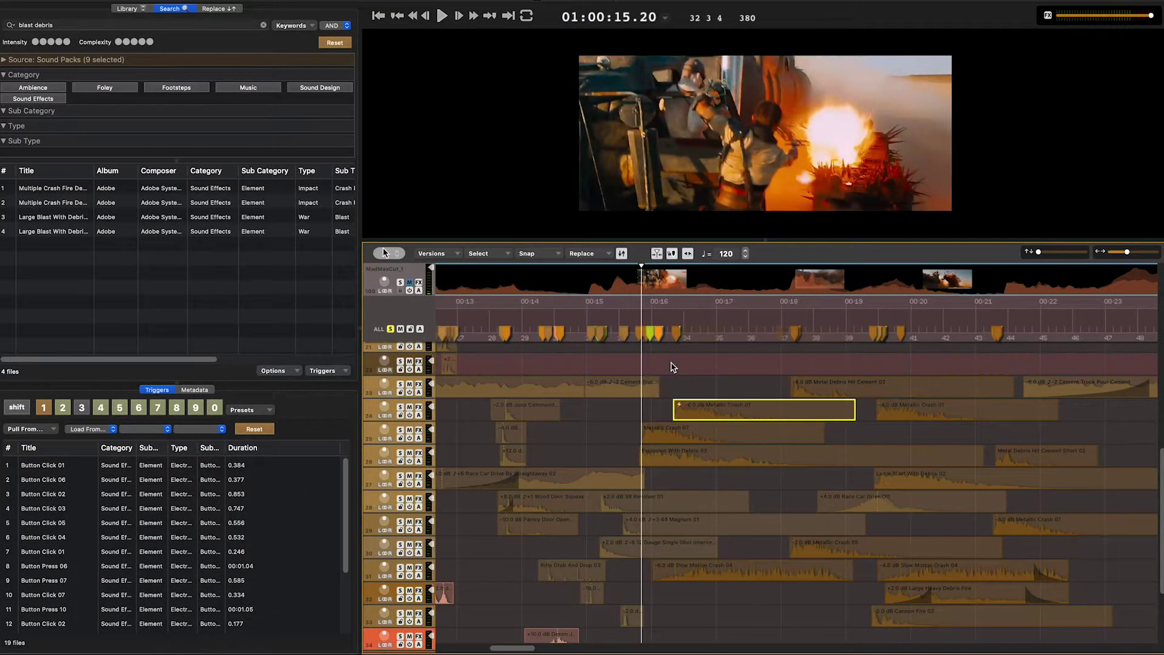
key("space")
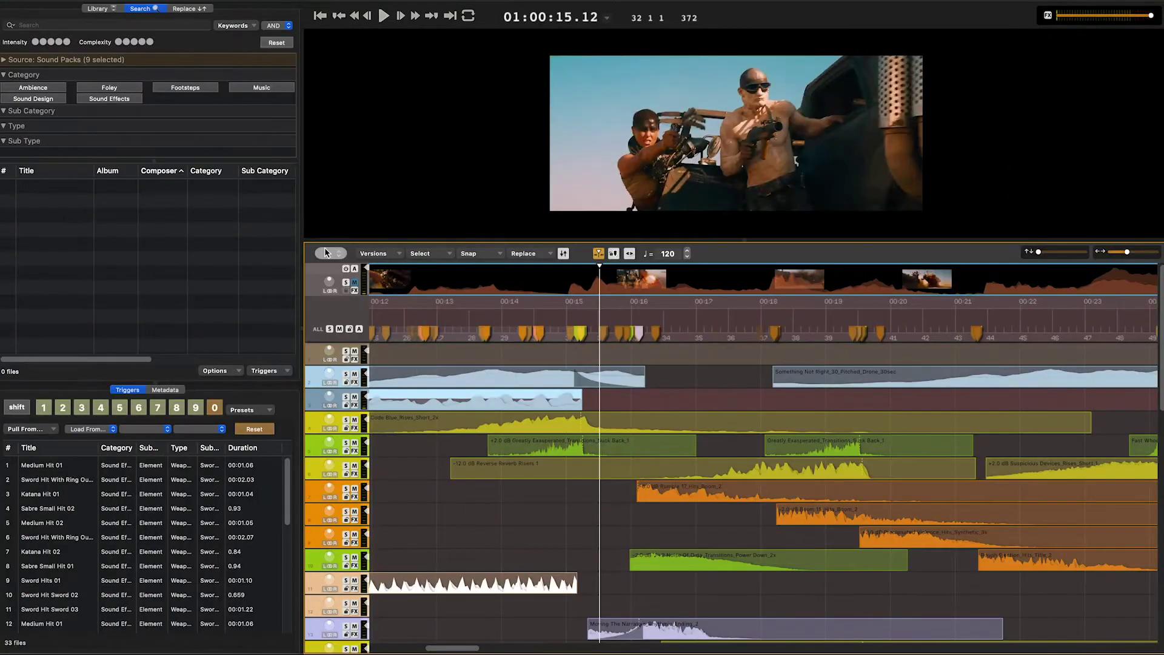
key("super+b")
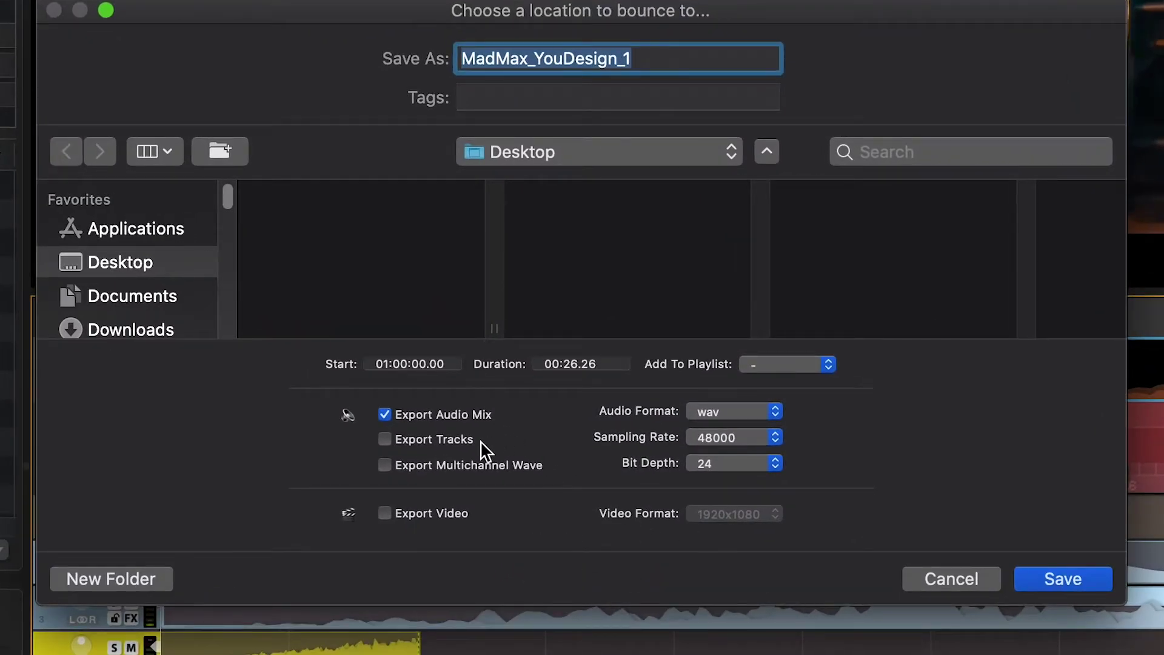
left_click(438, 520)
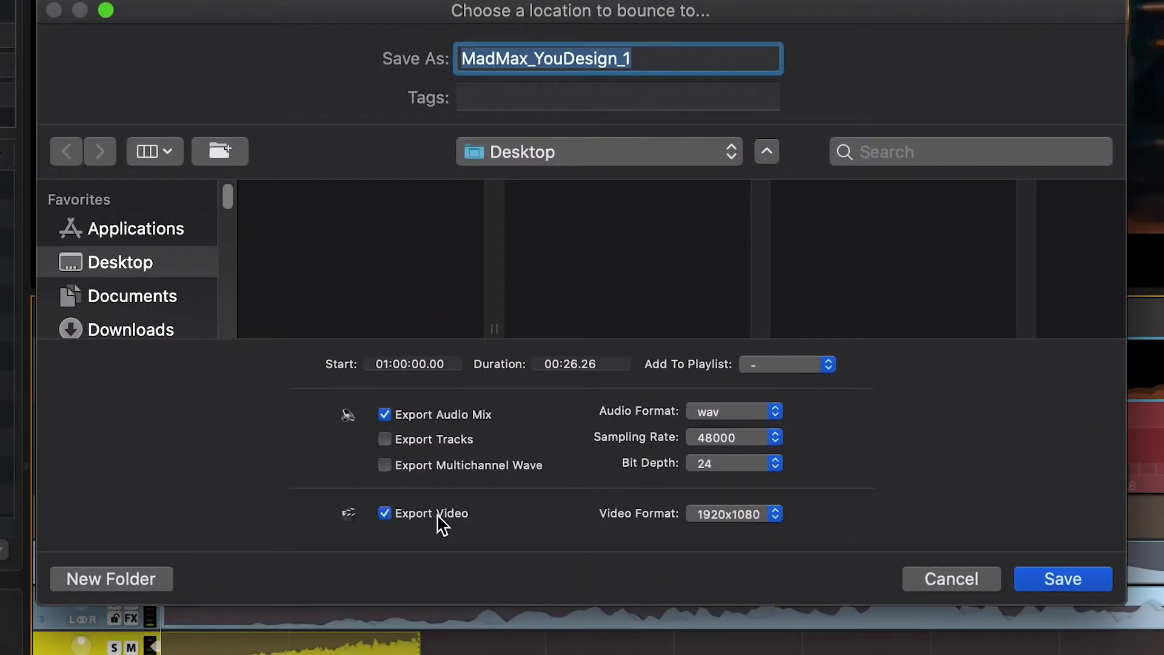
Cancel the bounce and export Final Cut Pro XML, rendering regions with effects and fades
left_click(916, 585)
left_click(80, 6)
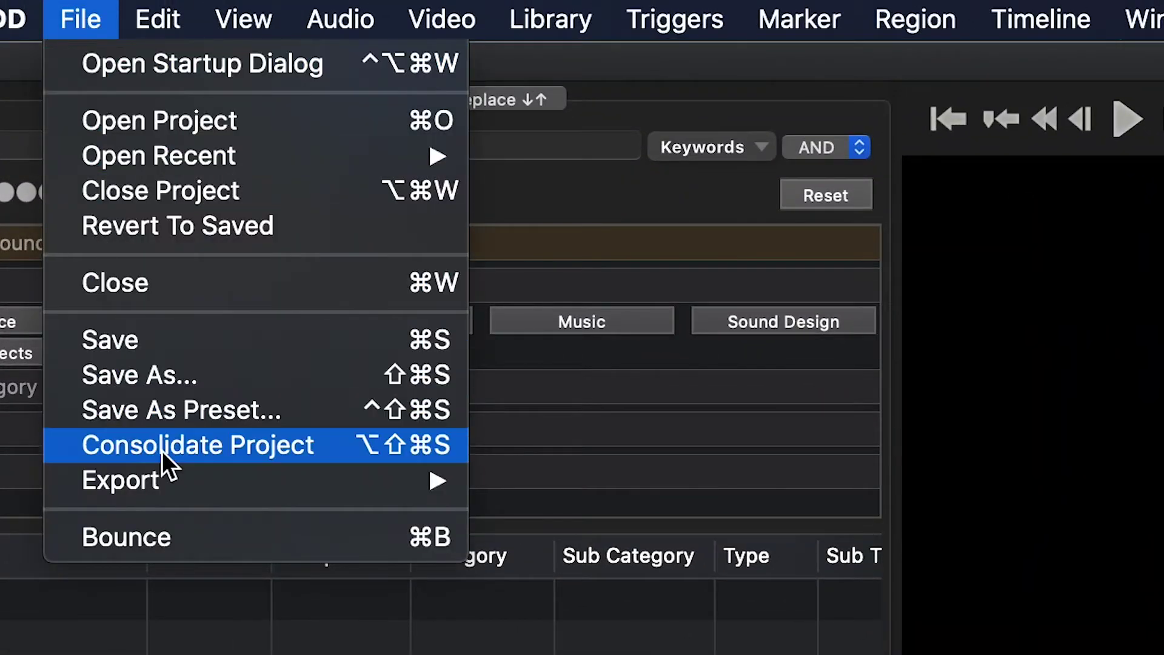
mouse_move(188, 489)
left_click(582, 489)
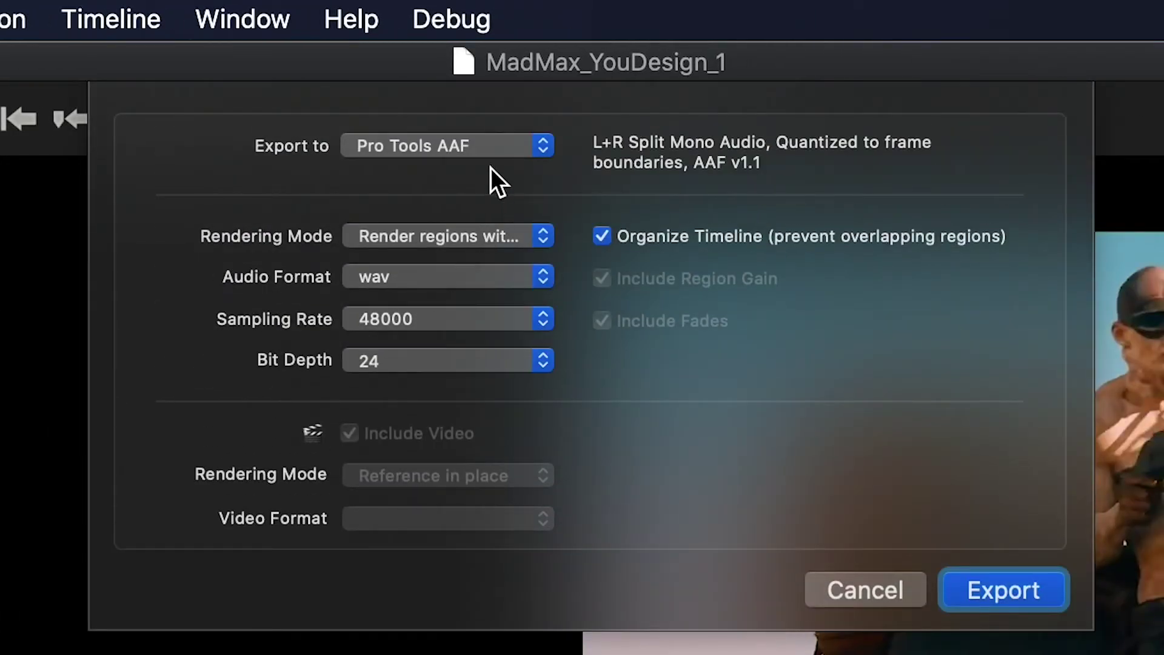
left_click(490, 149)
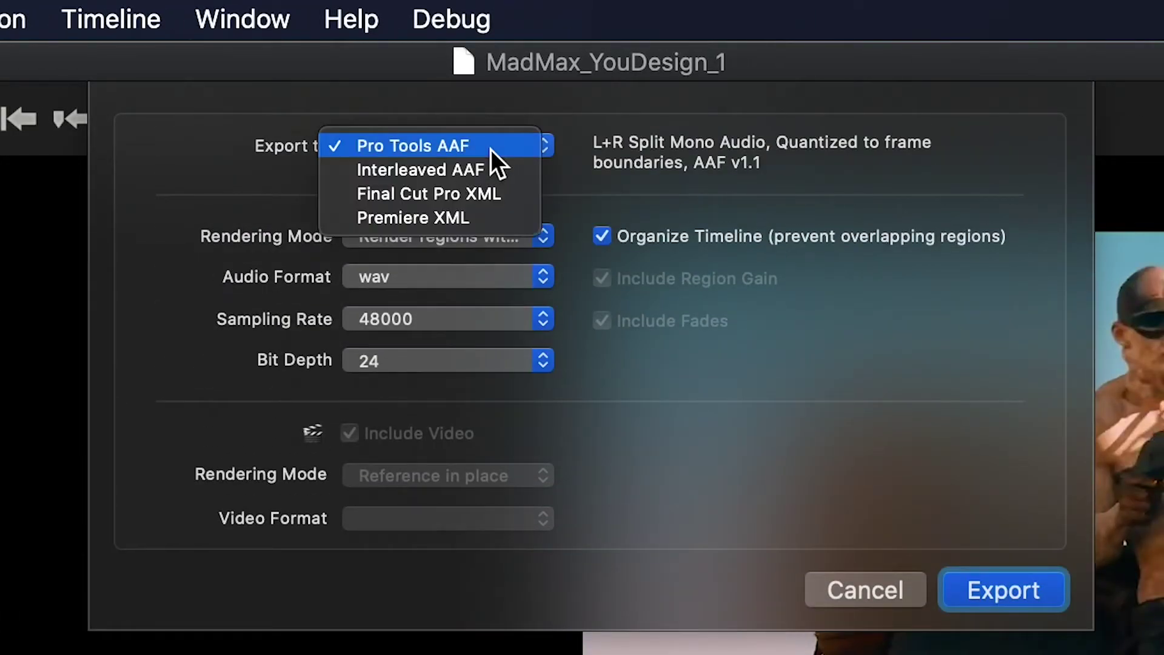
left_click(494, 196)
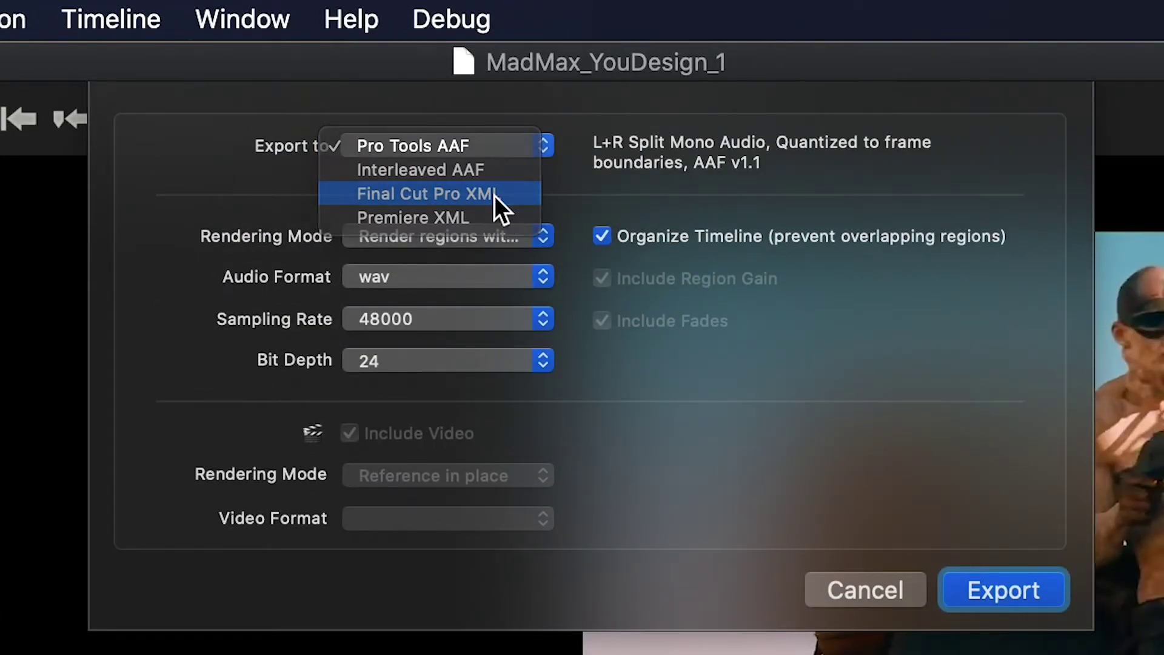
left_click(501, 231)
left_click(501, 233)
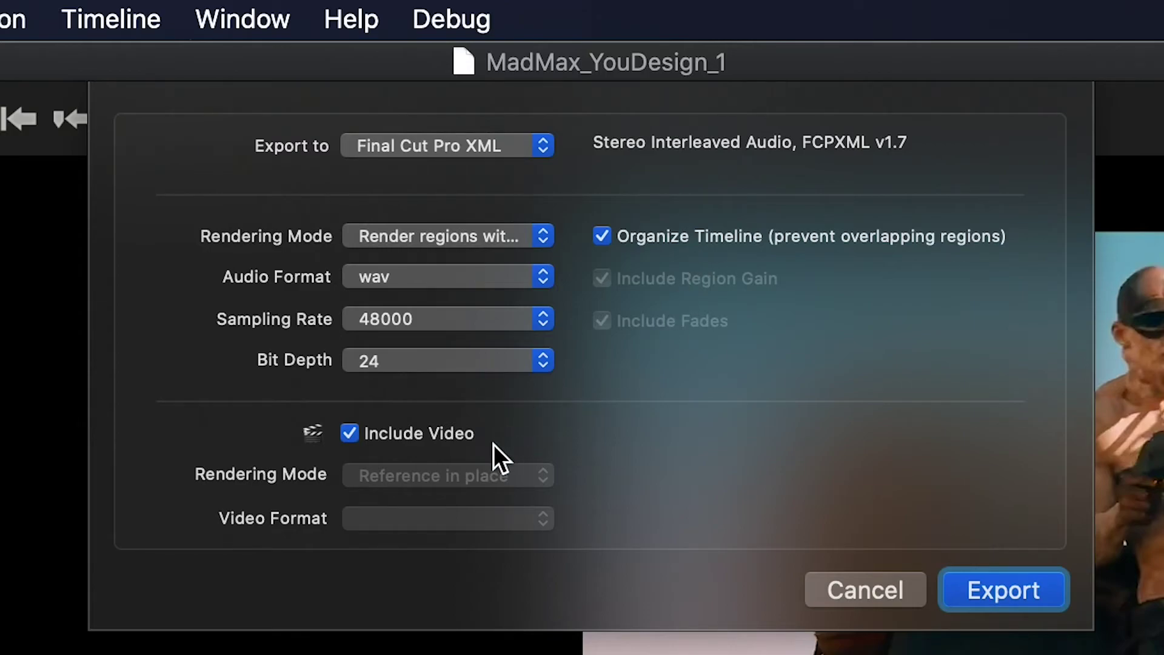
left_click(1053, 599)
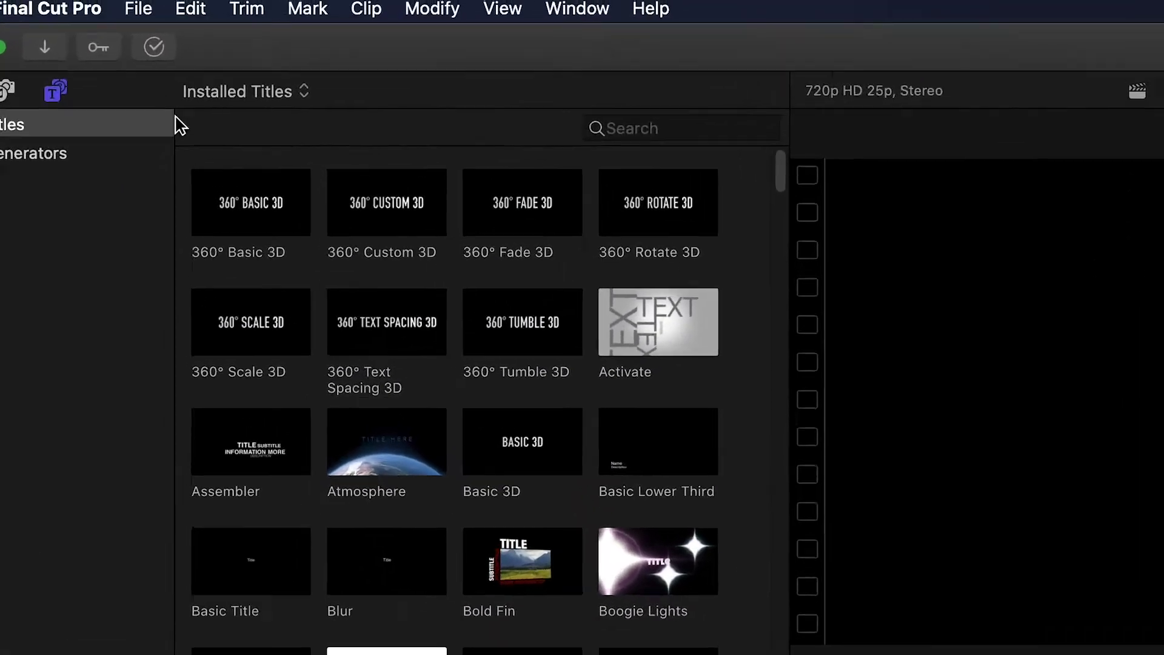
Import the exported MadMax_YouDesign_1 fcpxml file into Final Cut Pro as XML
left_click(115, 8)
mouse_move(352, 193)
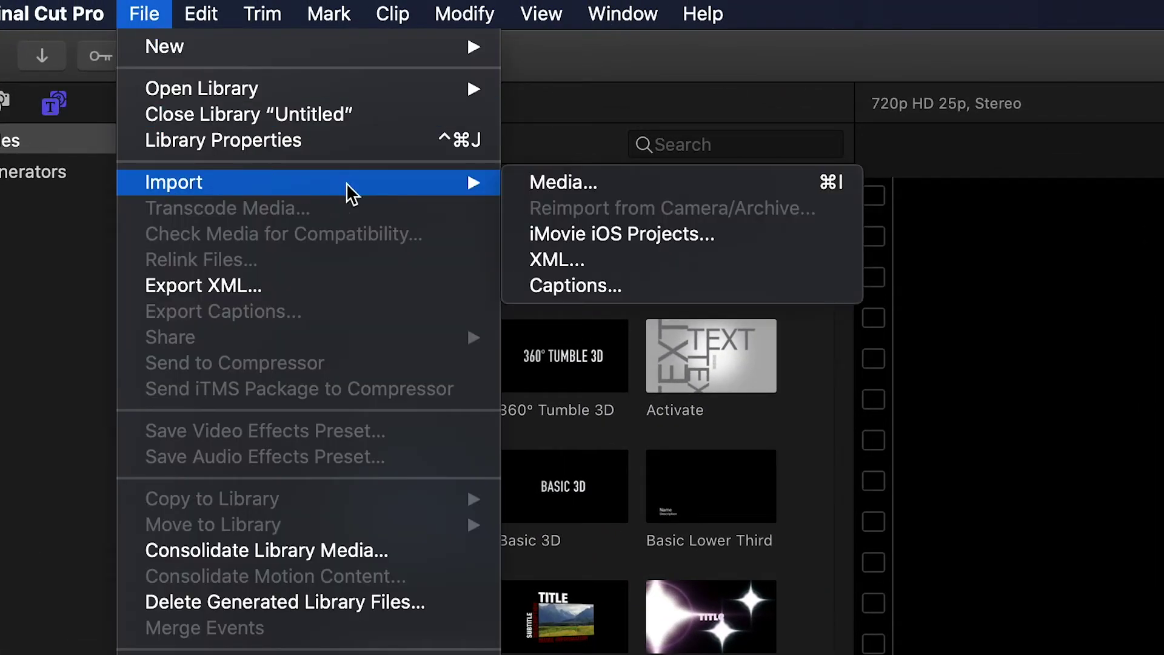
left_click(618, 261)
left_click(1055, 593)
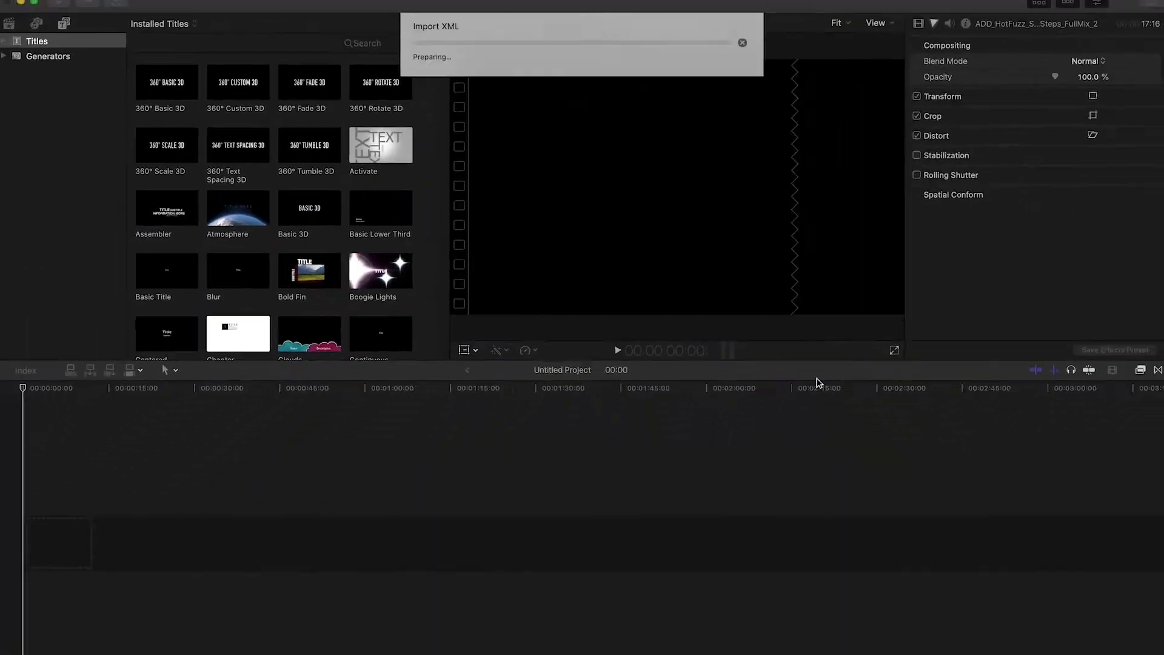